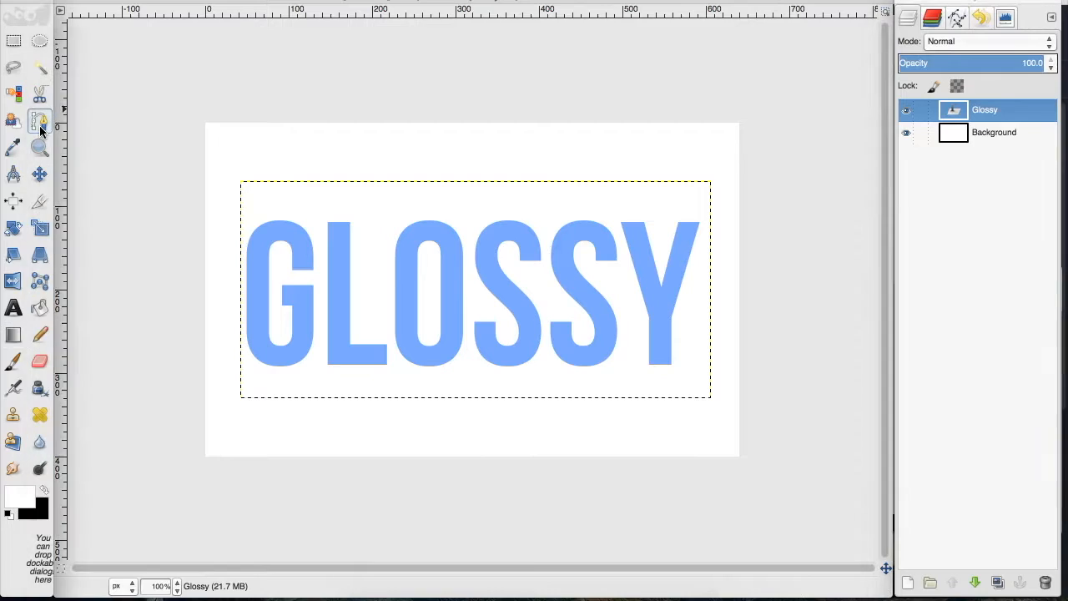
# - Draw a path that curves downward across the middle of the GLOSSY letters and encloses their lower half
pyautogui.click(224, 274)
pyautogui.click(724, 269)
pyautogui.moveTo(725, 269); pyautogui.dragTo(848, 190)
pyautogui.moveTo(601, 351); pyautogui.dragTo(471, 357)
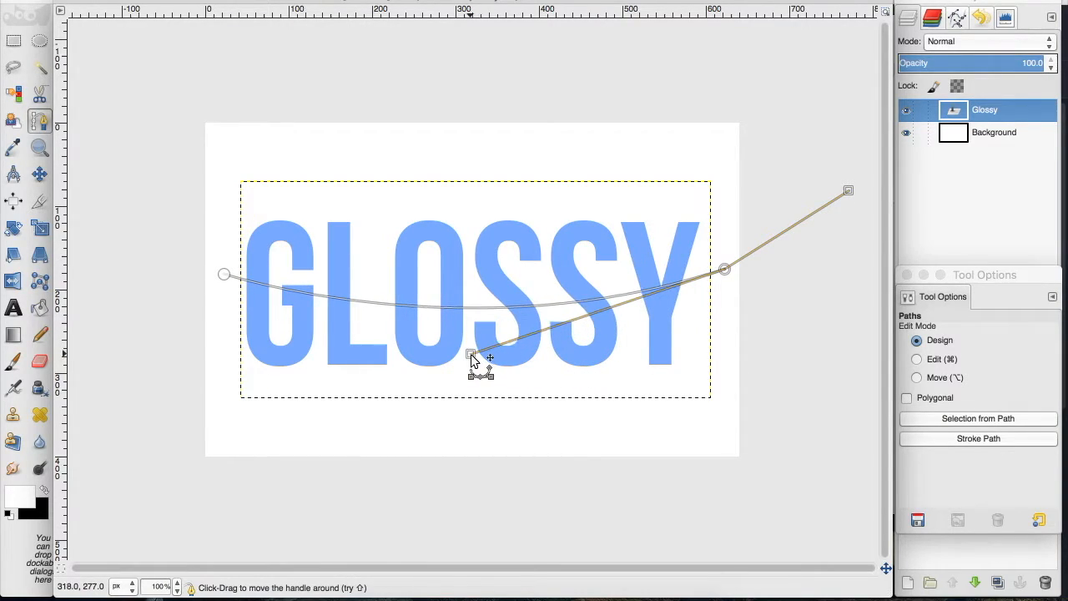
pyautogui.click(689, 438)
pyautogui.click(209, 427)
pyautogui.click(219, 301)
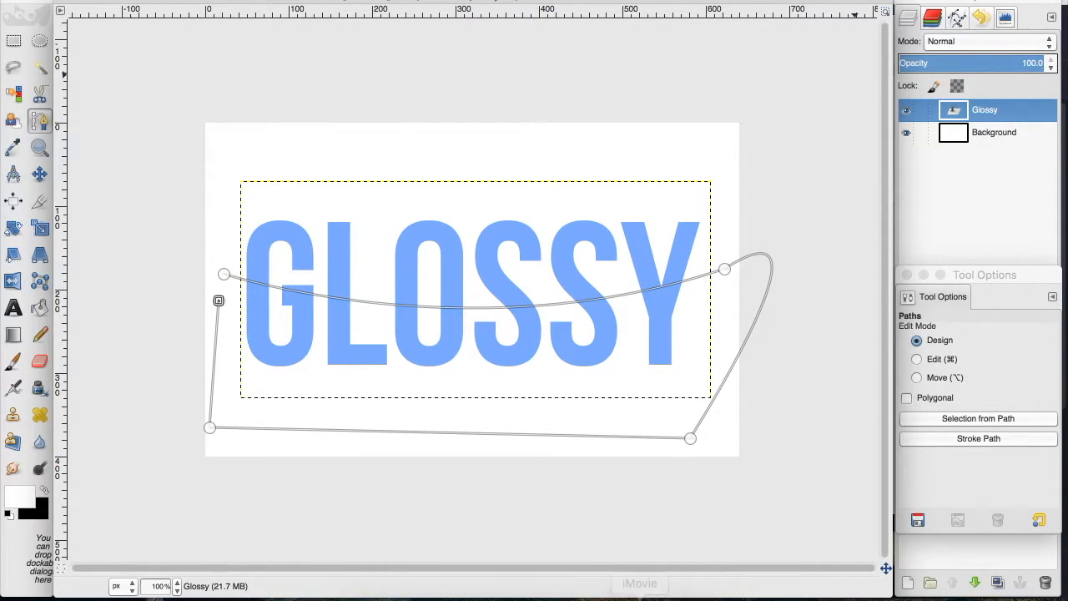
# - Convert the newly drawn path around the lower half of the text into a selection
pyautogui.click(956, 18)
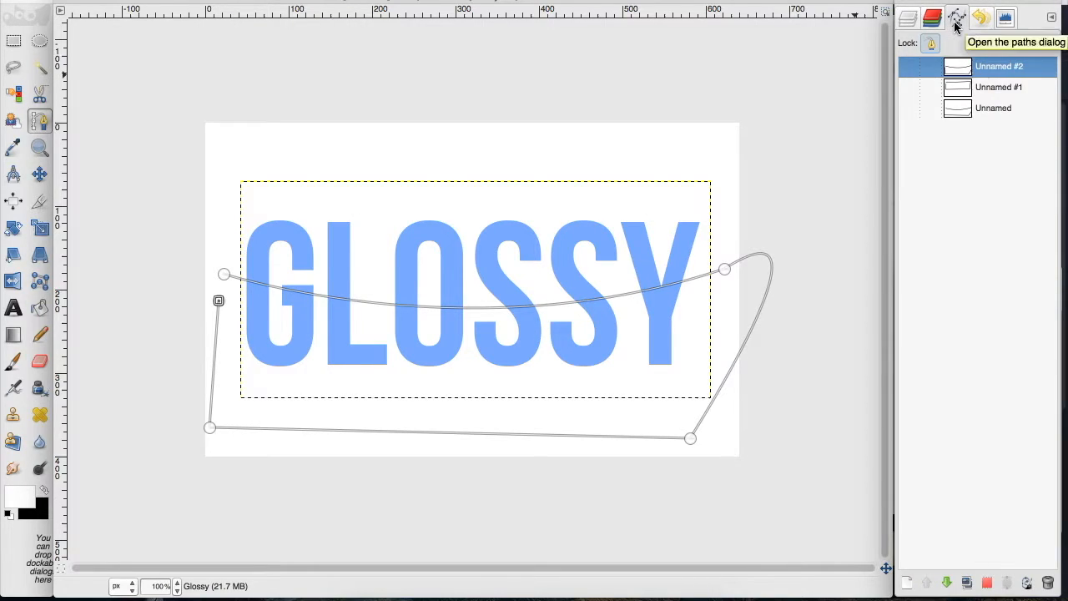
pyautogui.rightClick(970, 60)
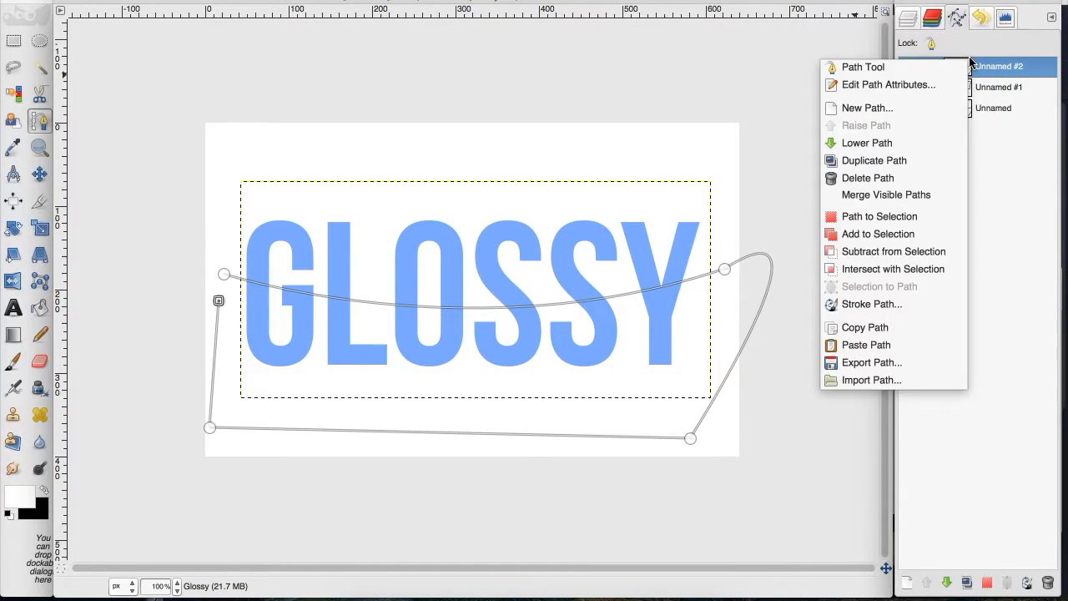
pyautogui.click(904, 216)
# - Add a new transparent 640 × 400 px layer above the Glossy text layer
pyautogui.click(910, 22)
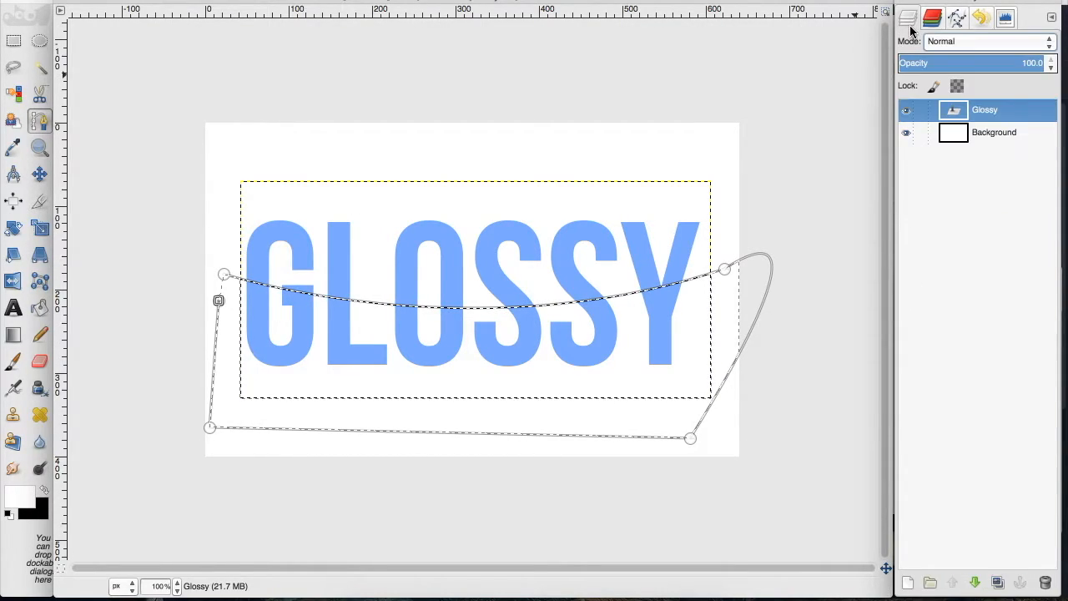
pyautogui.click(911, 579)
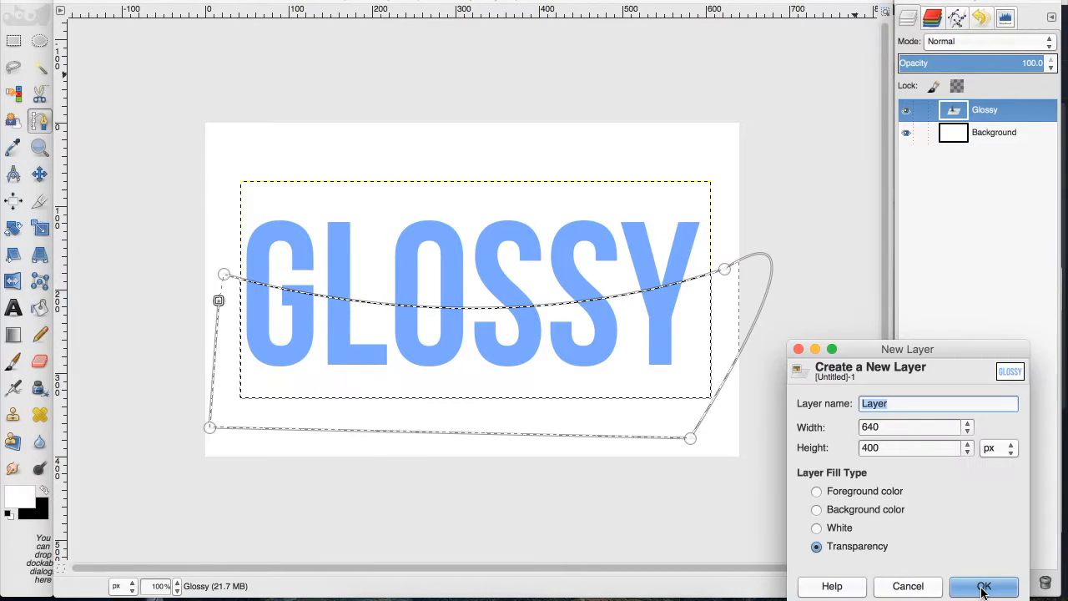
pyautogui.click(974, 586)
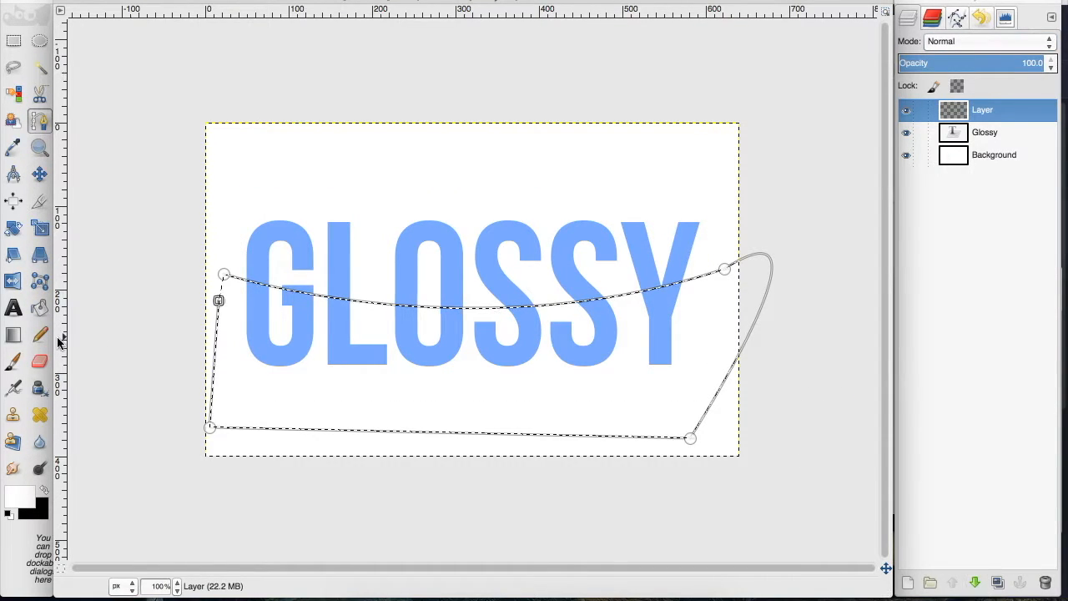
# - Fill the selection with a linear black-to-transparent gradient fading from the curve down to the base of the letters, and clear the selection
pyautogui.click(17, 338)
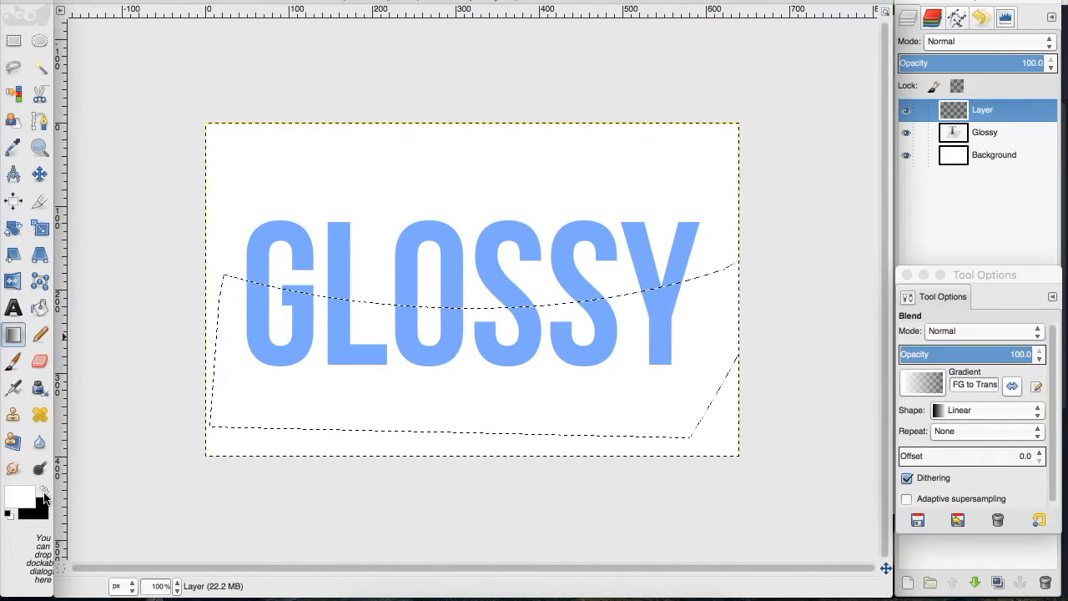
pyautogui.click(44, 491)
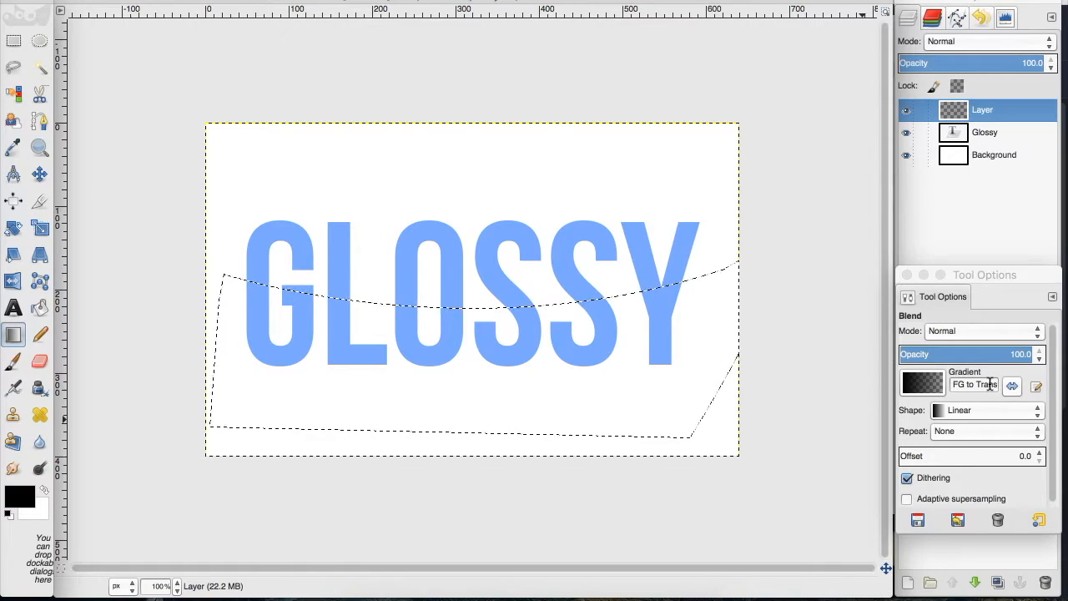
pyautogui.moveTo(464, 281); pyautogui.dragTo(466, 440)
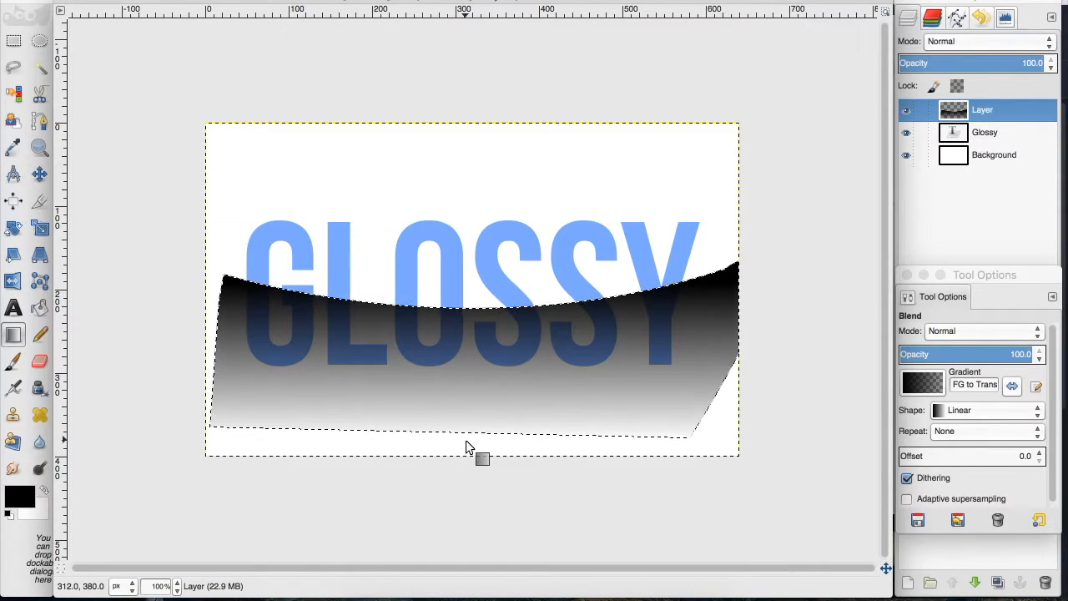
pyautogui.hotkey('ctrl', 'z')
pyautogui.moveTo(472, 299); pyautogui.dragTo(472, 367)
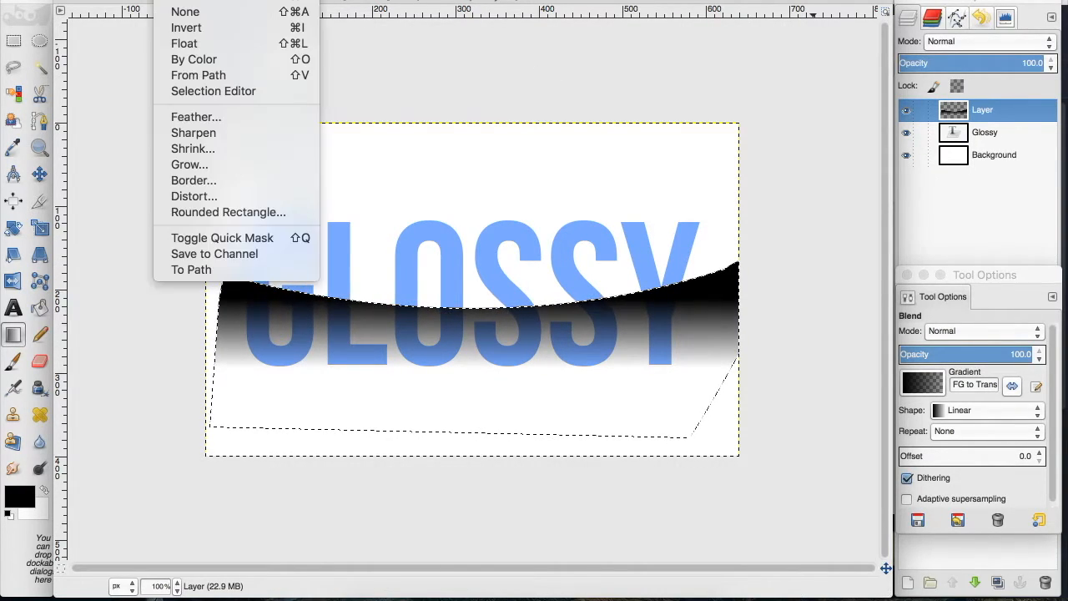
pyautogui.click(180, 9)
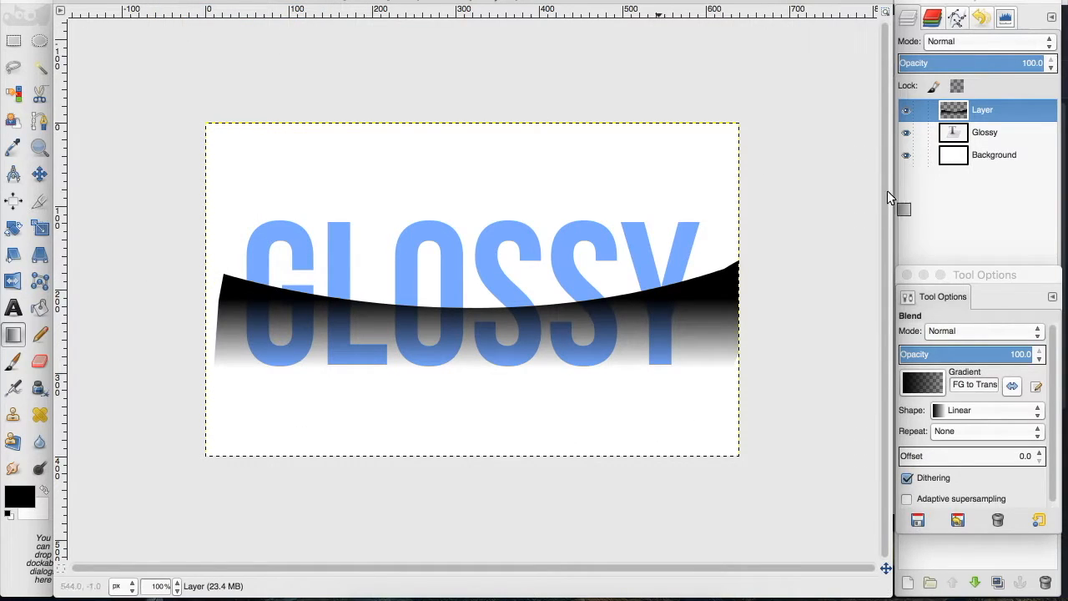
# - Create a selection of the letter shapes from the Glossy text layer's alpha
pyautogui.click(978, 139)
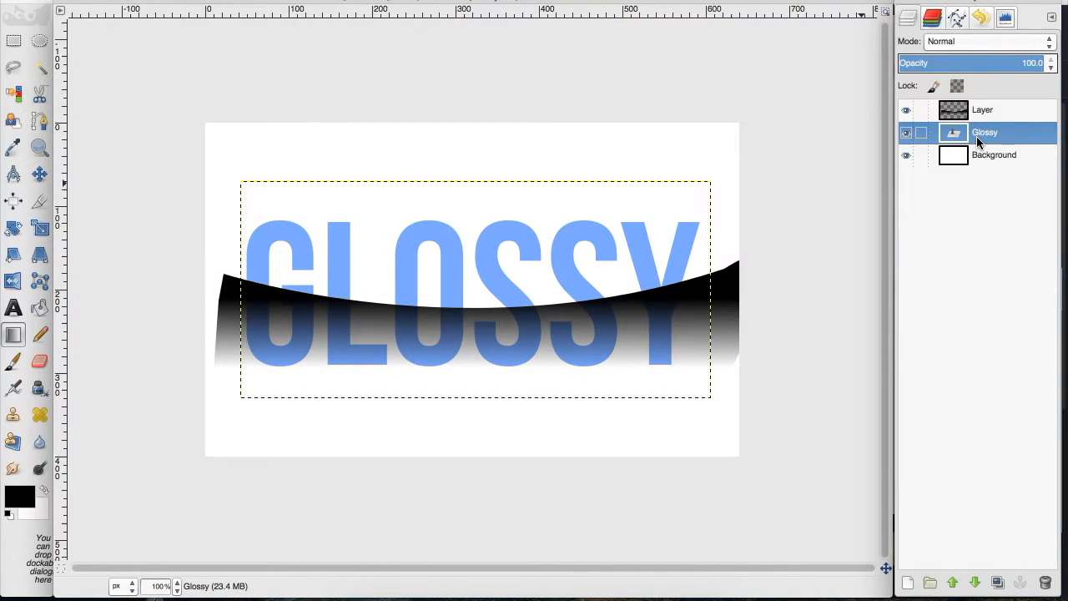
pyautogui.rightClick(978, 142)
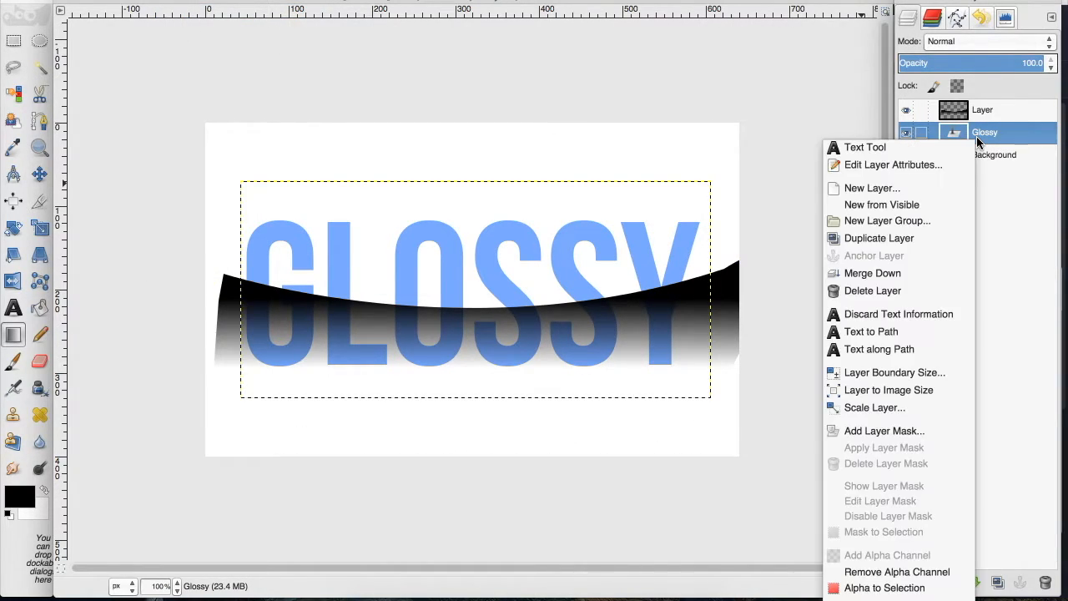
pyautogui.click(892, 588)
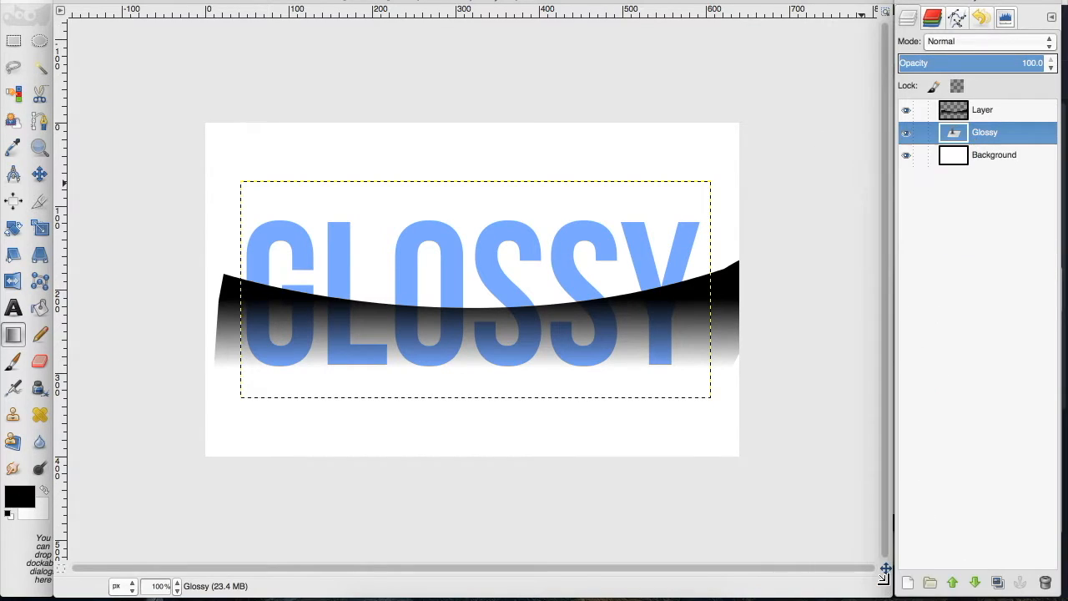
# - Cut the letter-shaped pixels out of the gradient layer and hide the leftover gradient layer
pyautogui.click(959, 115)
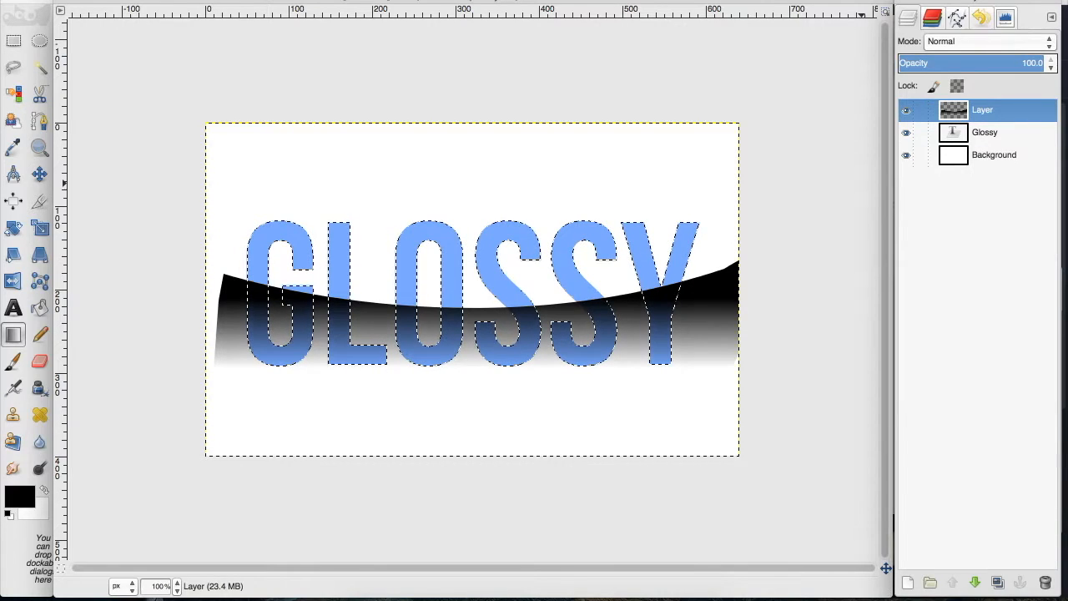
pyautogui.click(133, 1)
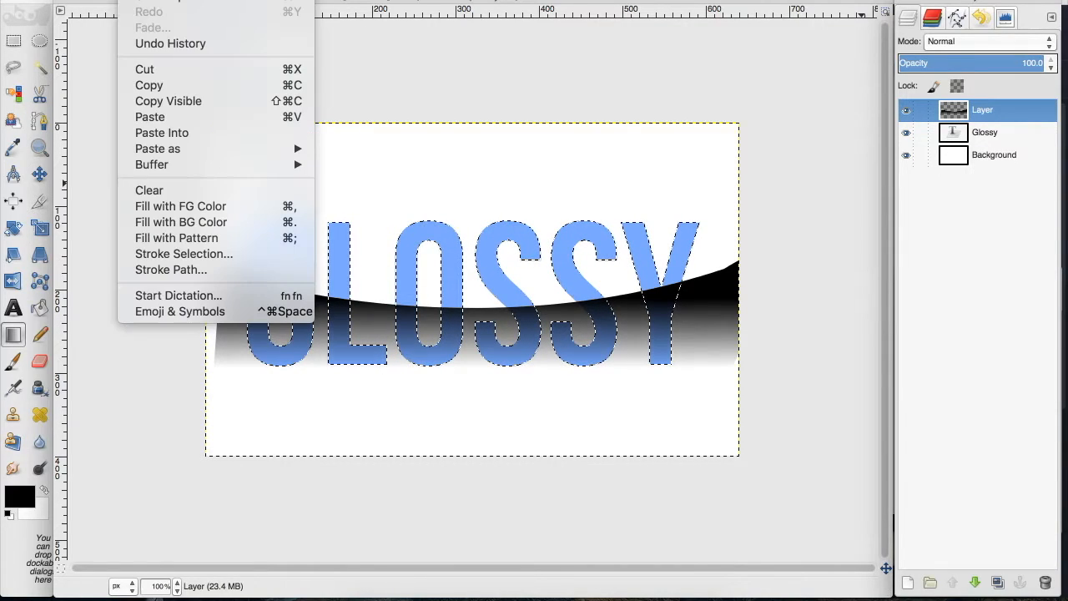
pyautogui.click(142, 68)
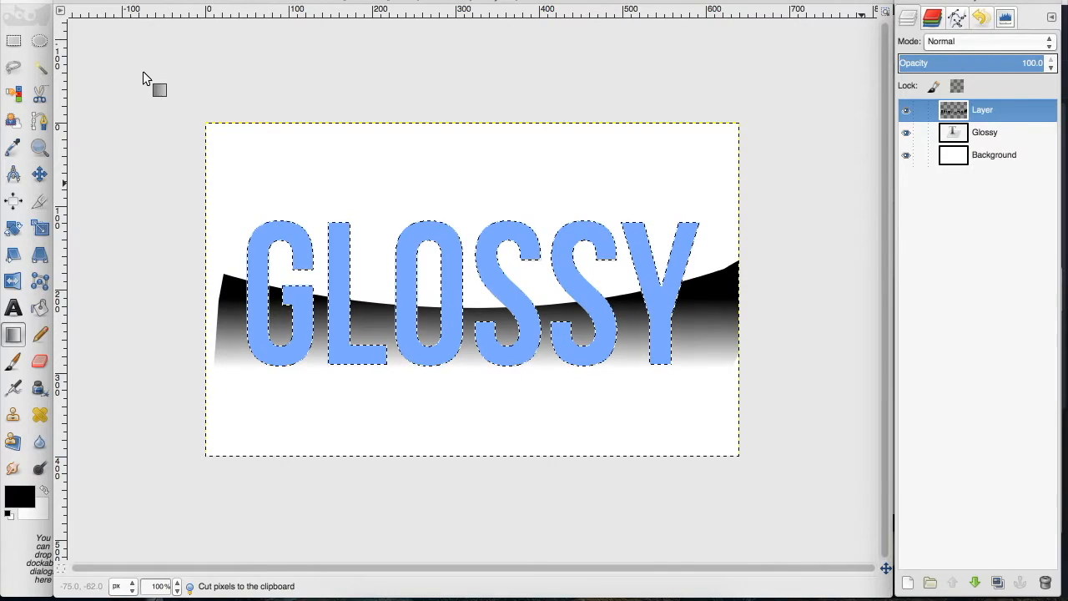
pyautogui.click(907, 111)
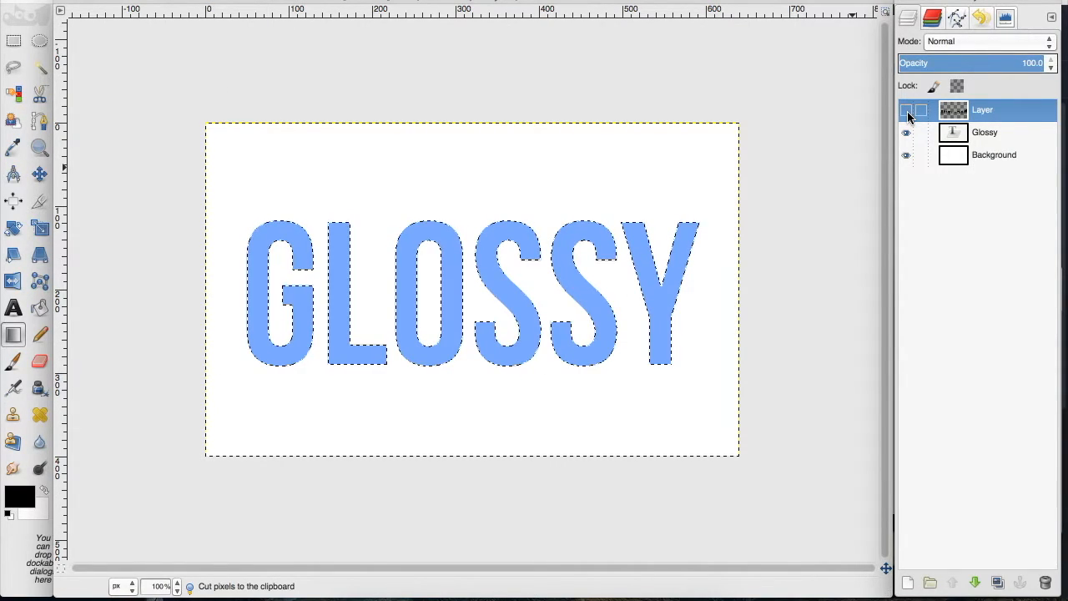
# - Add another transparent 640 × 400 px layer and paste the cut letter-shaped gradient
pyautogui.click(908, 582)
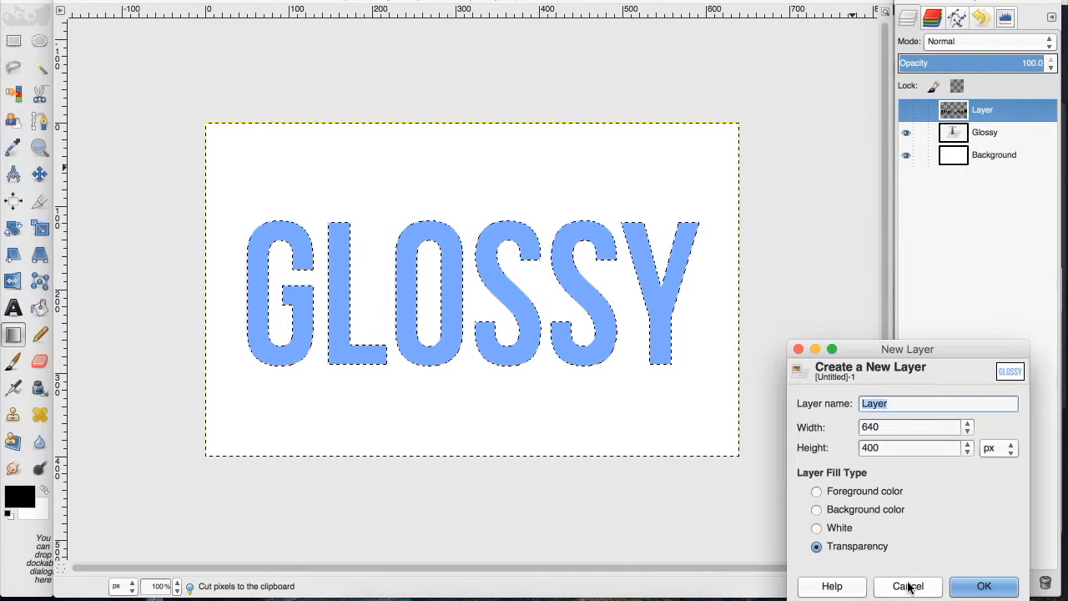
pyautogui.click(961, 588)
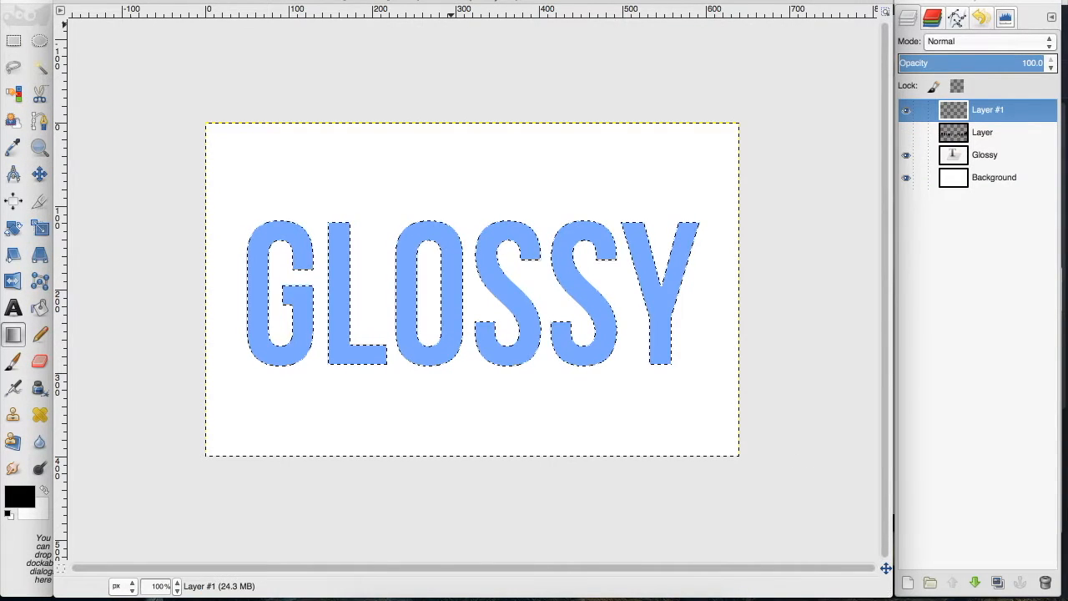
pyautogui.click(133, 2)
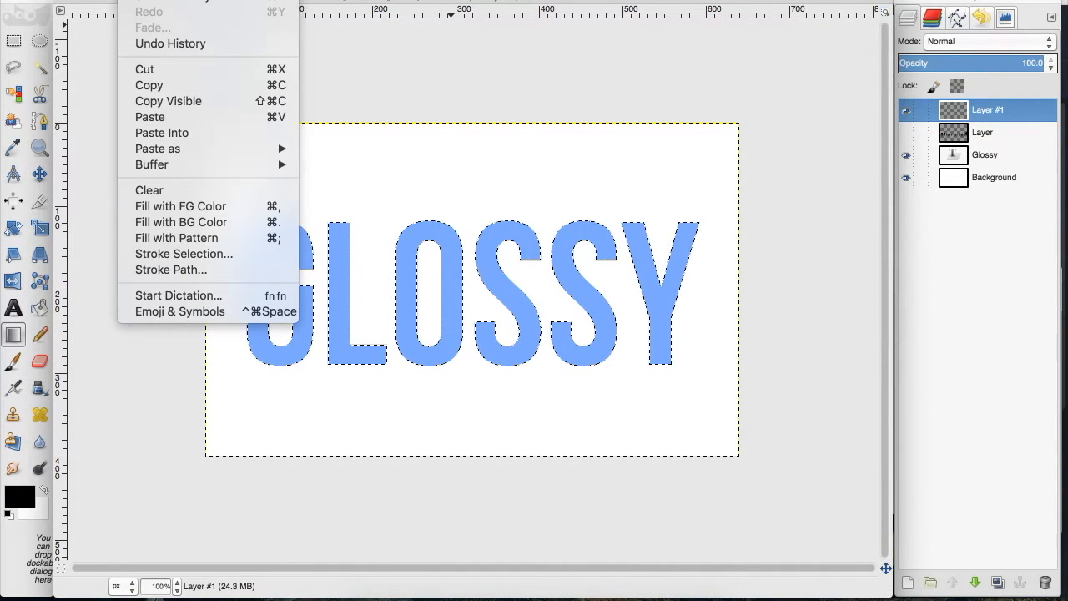
pyautogui.click(178, 118)
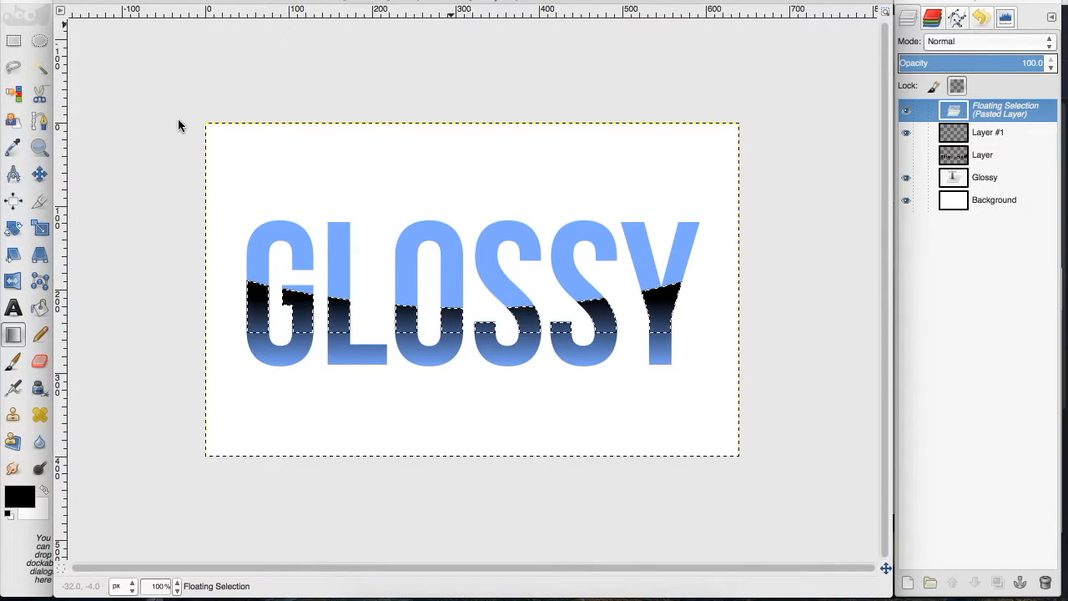
# - Turn the floating pasted gradient into its own layer
pyautogui.click(175, 1)
pyautogui.press('Escape')
pyautogui.click(906, 582)
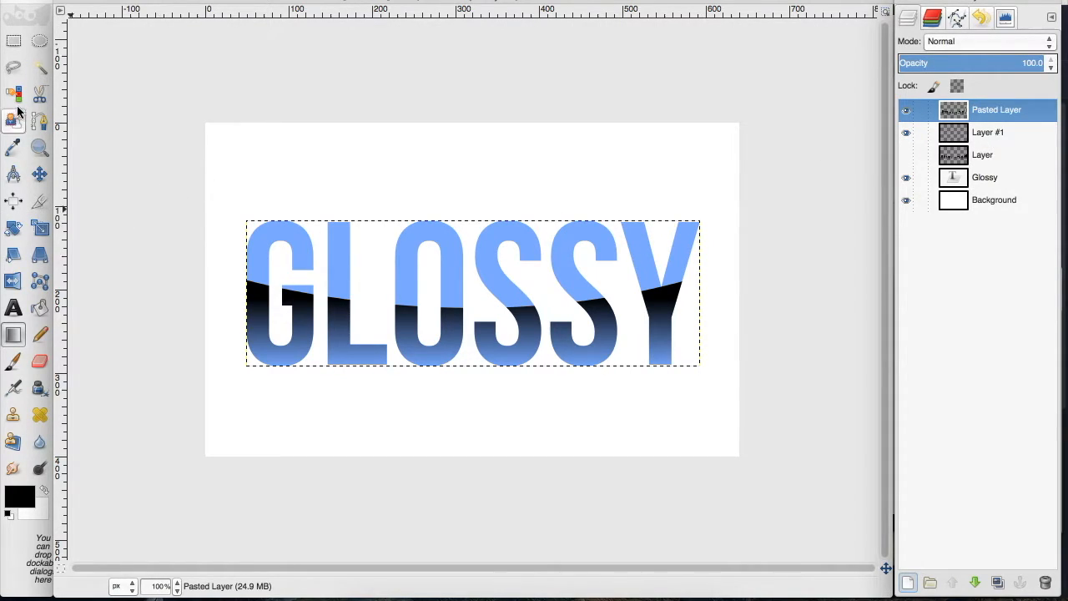
# - Draw a second path that follows the gradient's curved edge across the letters and encloses their upper half
pyautogui.click(37, 123)
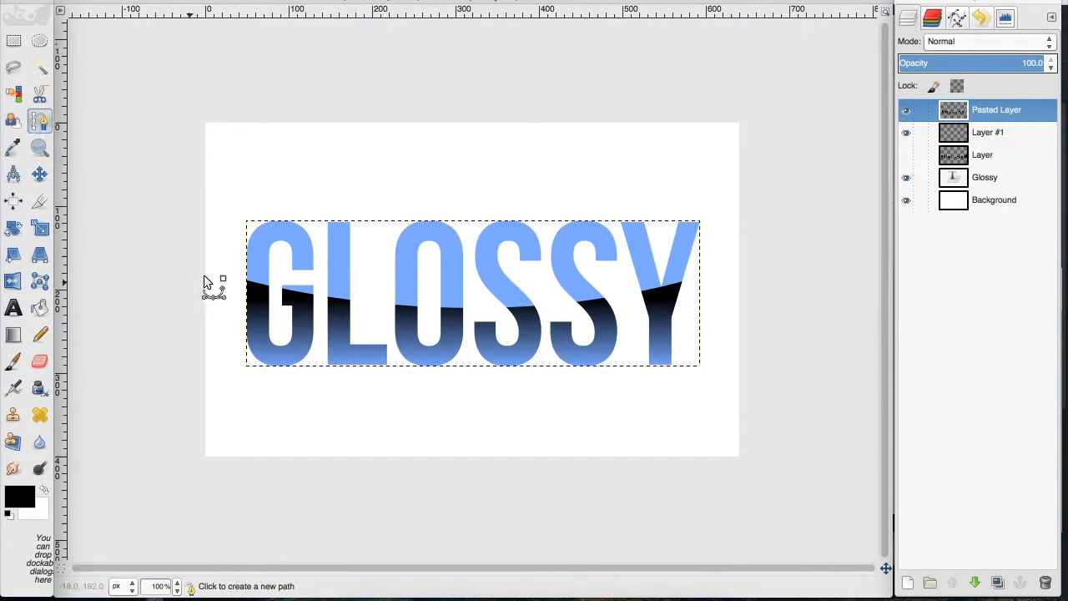
pyautogui.click(238, 205)
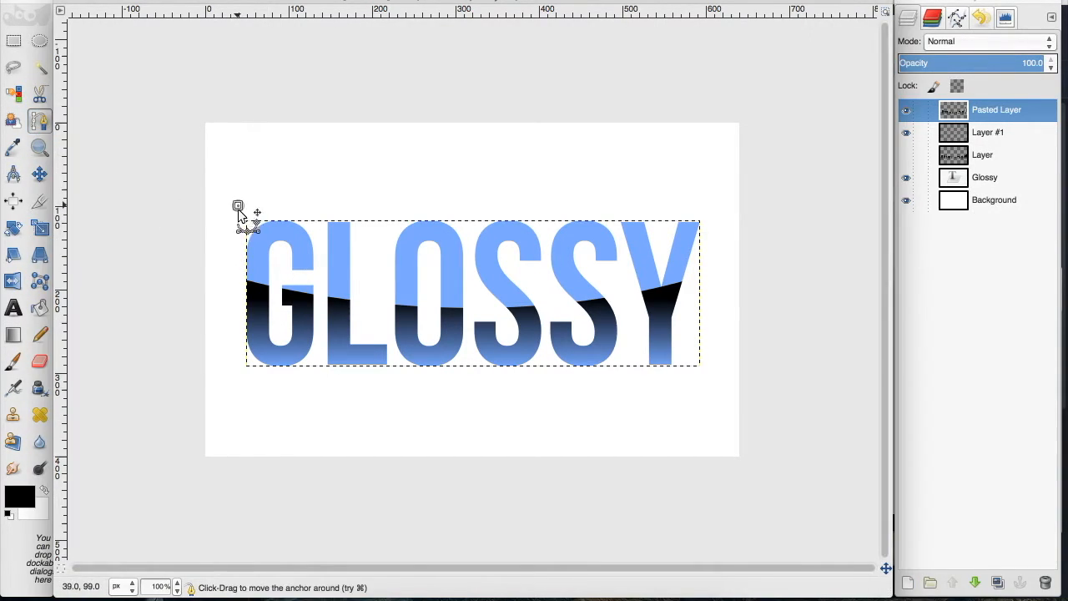
pyautogui.click(241, 279)
pyautogui.moveTo(709, 278); pyautogui.dragTo(901, 200)
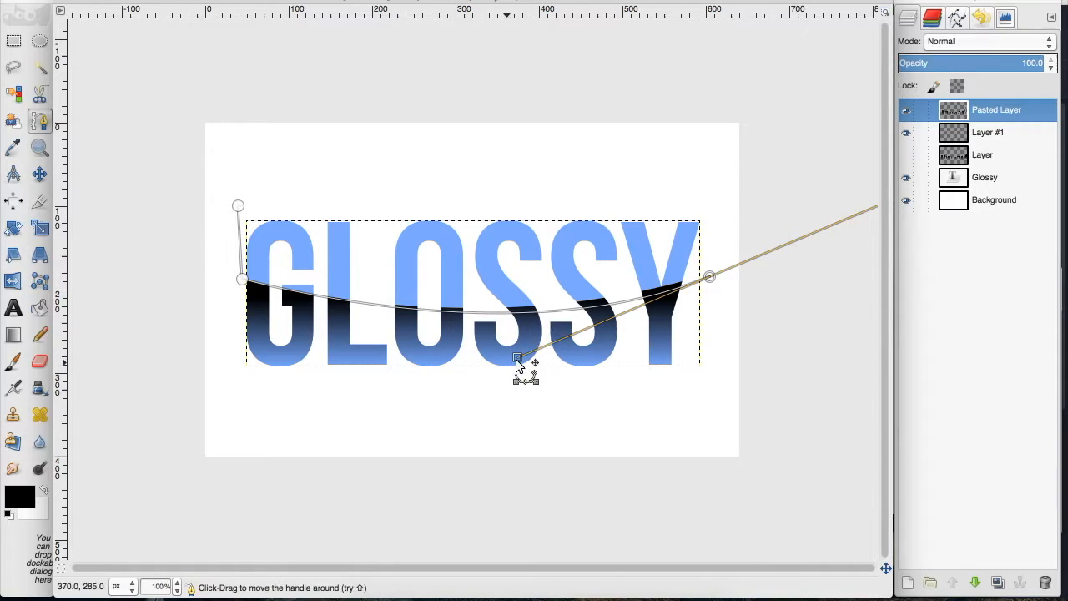
pyautogui.moveTo(518, 357); pyautogui.dragTo(461, 350)
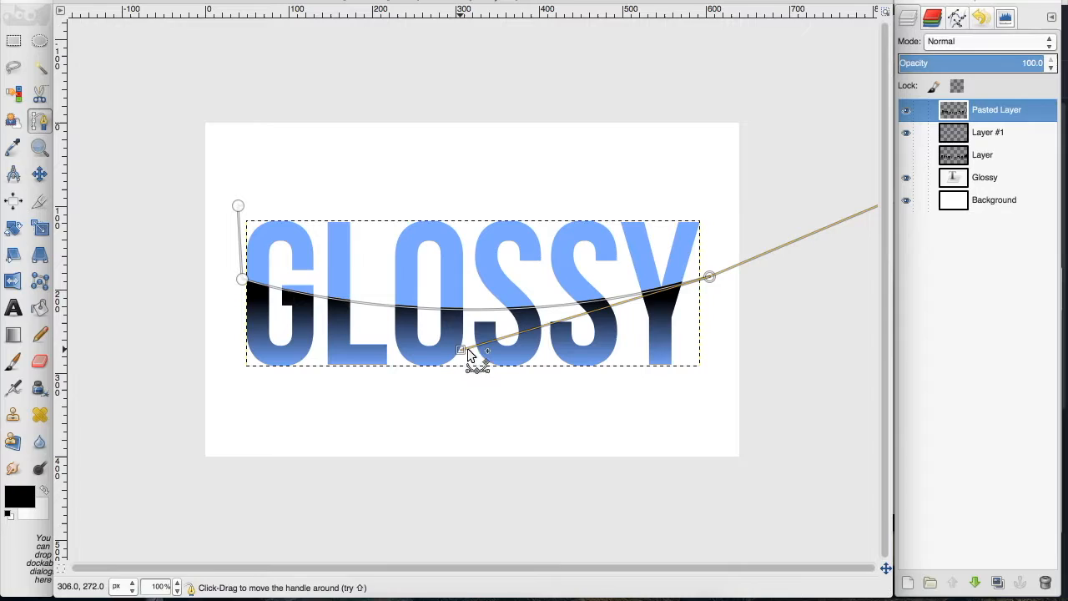
pyautogui.click(725, 133)
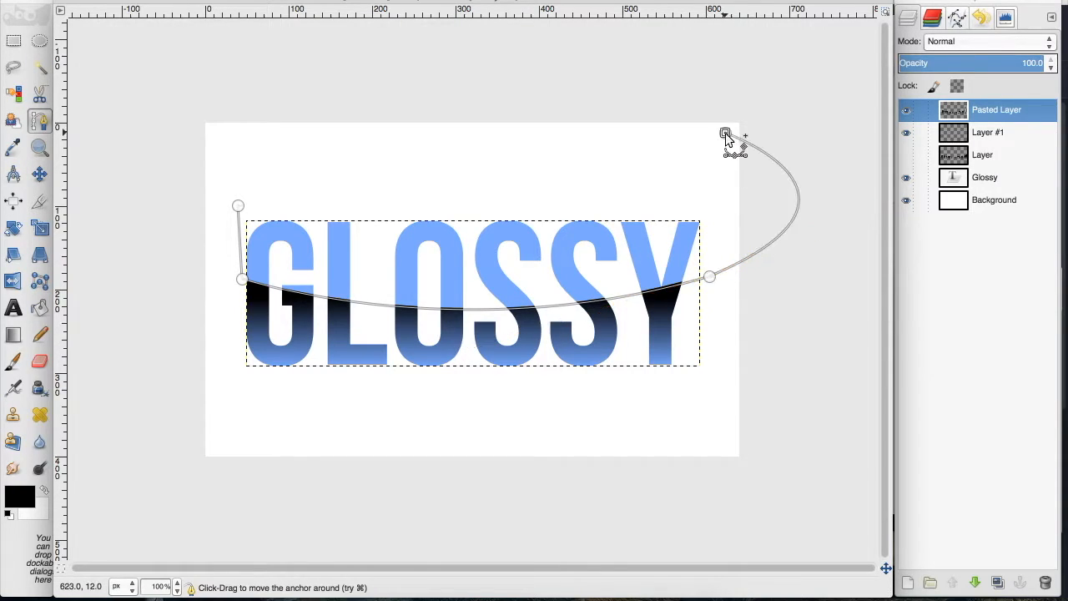
pyautogui.click(272, 150)
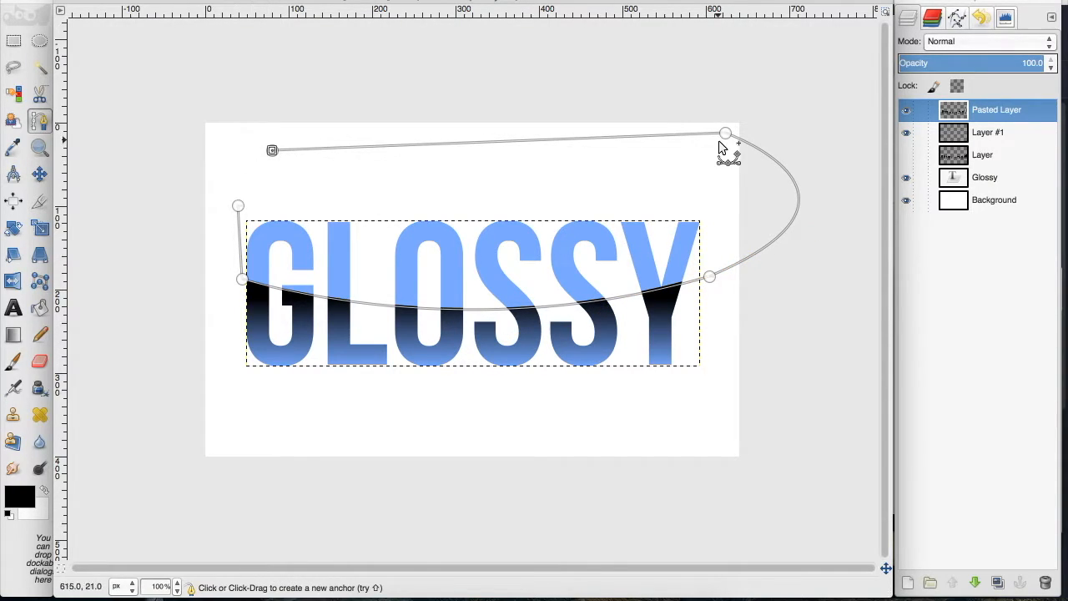
pyautogui.click(241, 281)
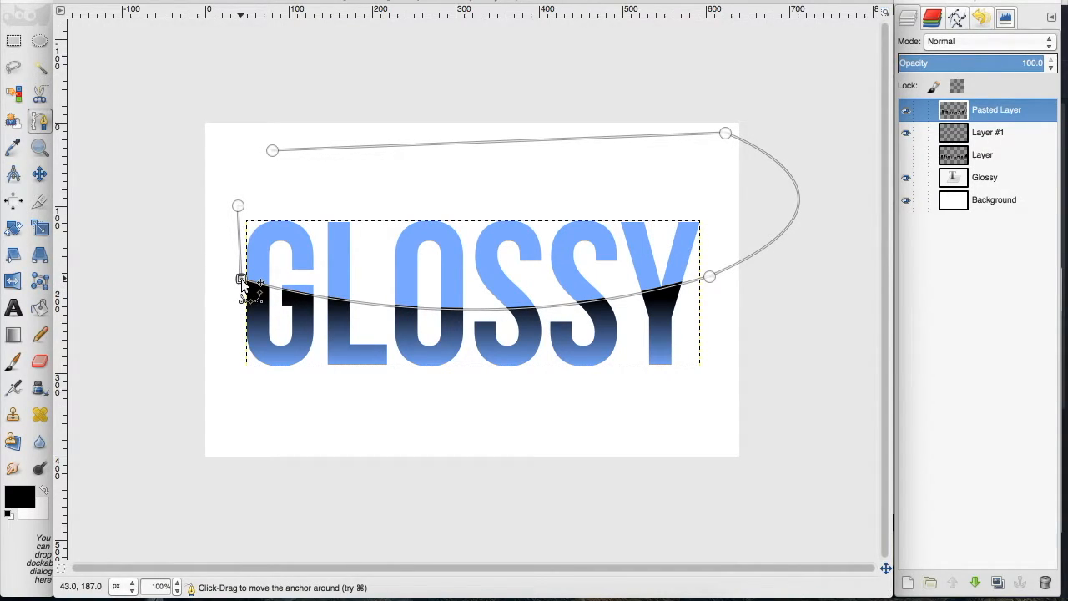
# - Convert the path around the upper half of the text into a selection
pyautogui.click(958, 20)
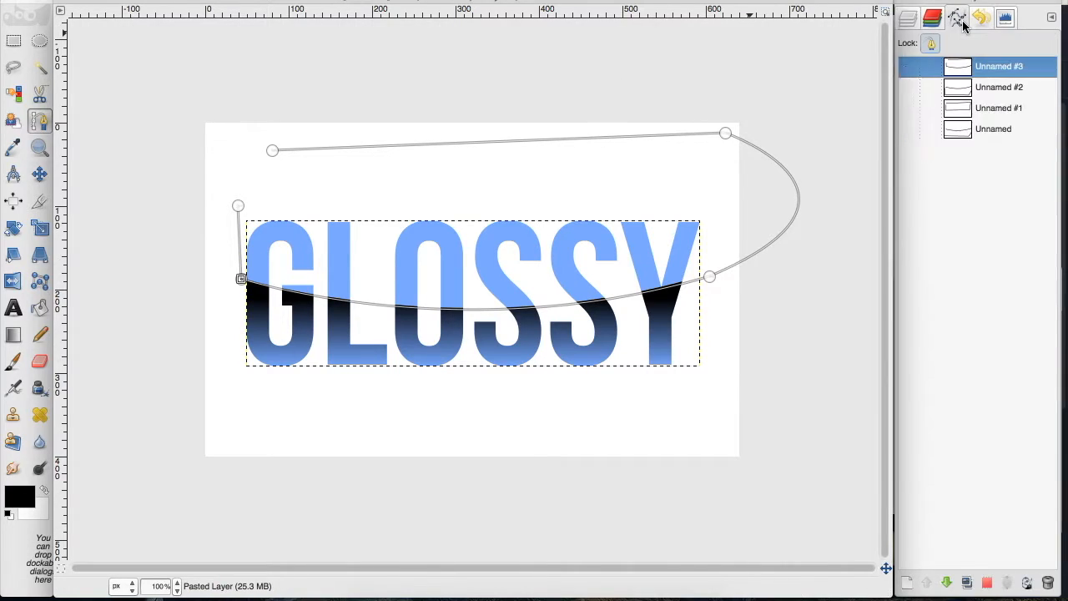
pyautogui.rightClick(975, 63)
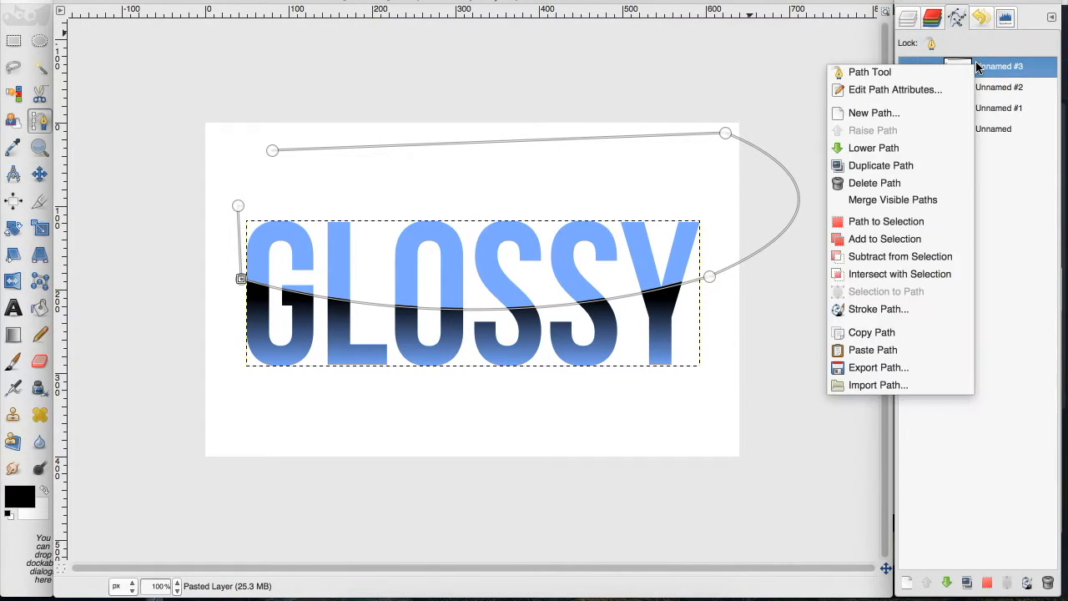
pyautogui.click(883, 223)
# - Add a new transparent 640 × 400 px layer above the pasted dark gradient layer
pyautogui.click(913, 21)
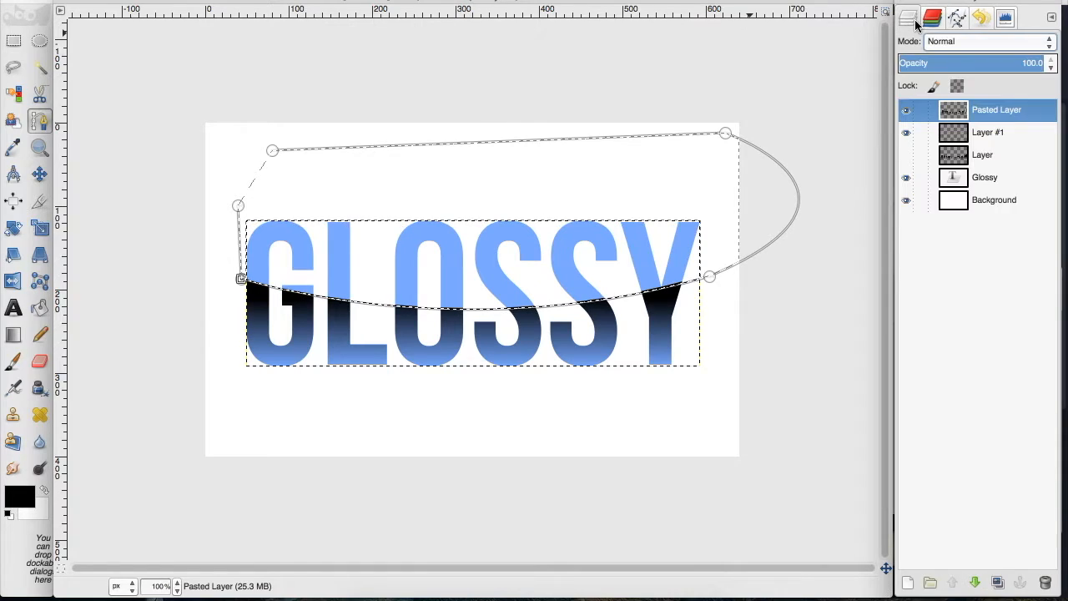
pyautogui.click(909, 582)
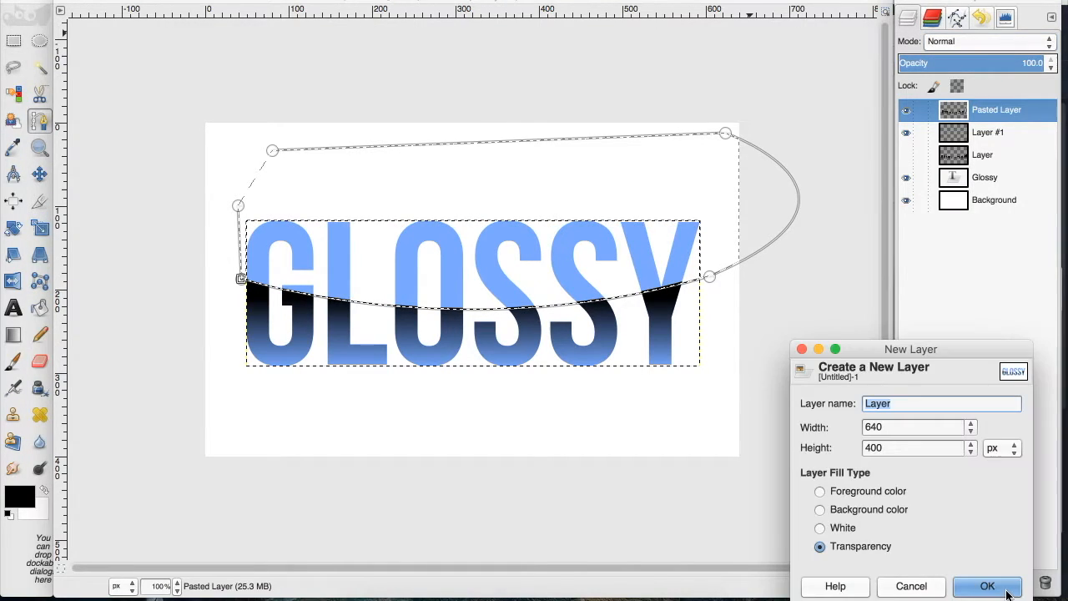
pyautogui.click(1007, 593)
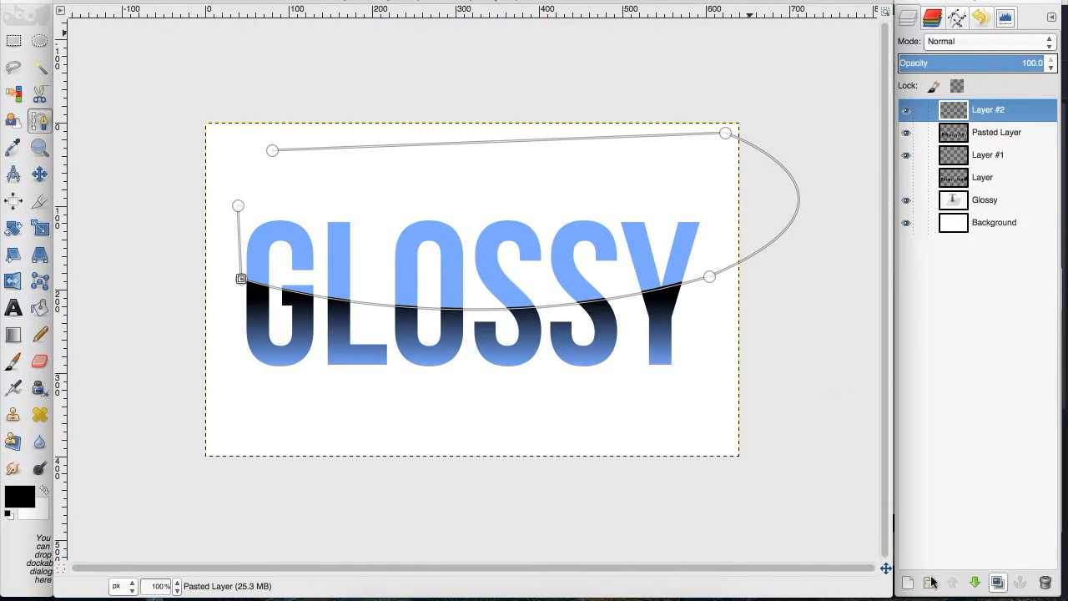
# - Fill the upper selection with a linear white-to-transparent gradient from the curved edge up to the letter tops, and deselect everything
pyautogui.click(46, 493)
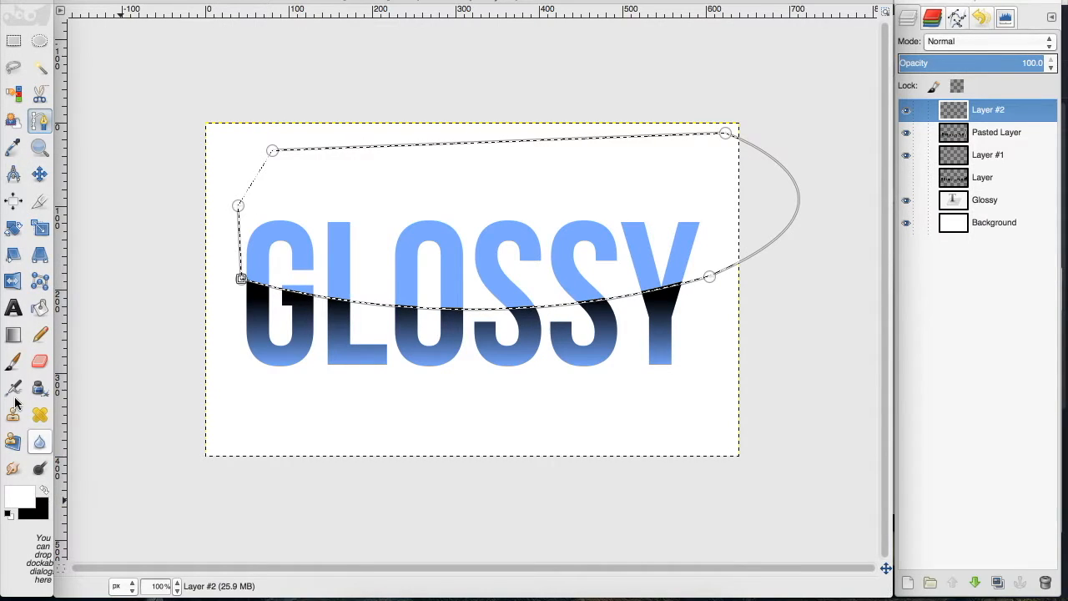
pyautogui.click(12, 336)
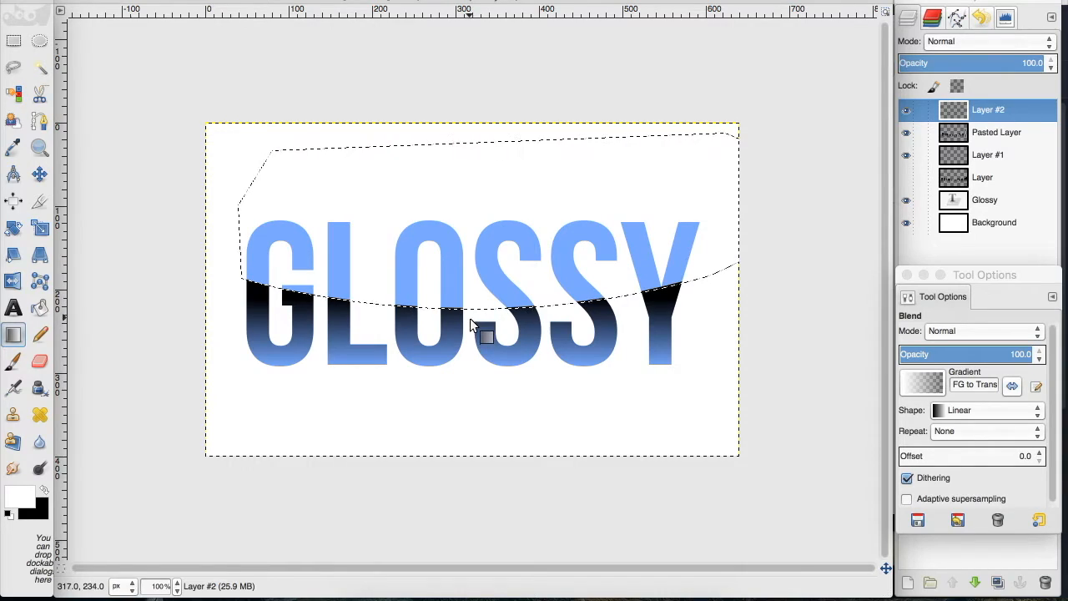
pyautogui.moveTo(469, 318); pyautogui.dragTo(468, 228)
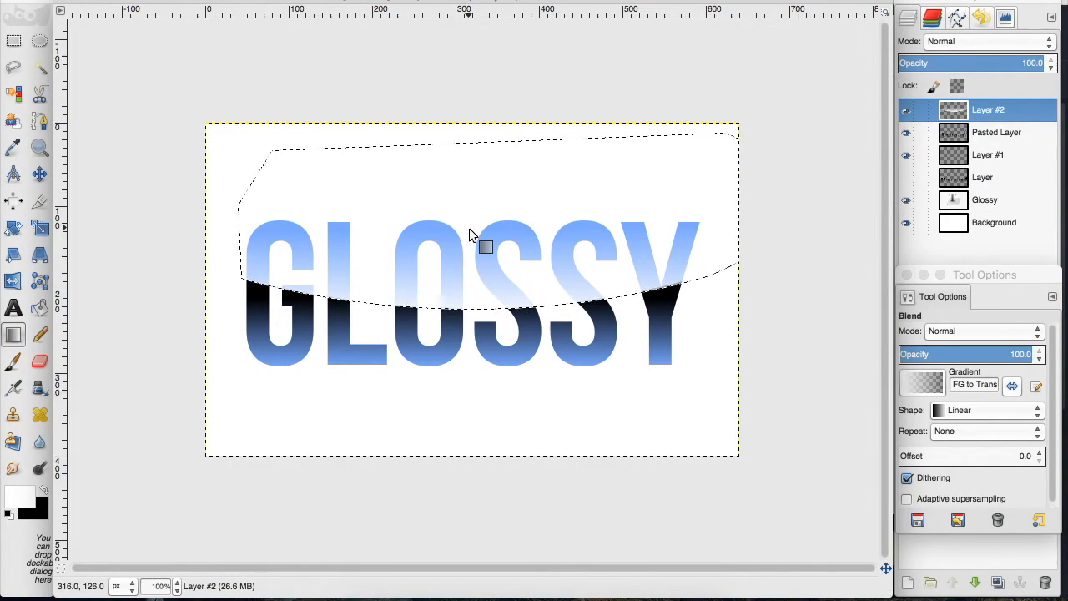
pyautogui.click(174, 1)
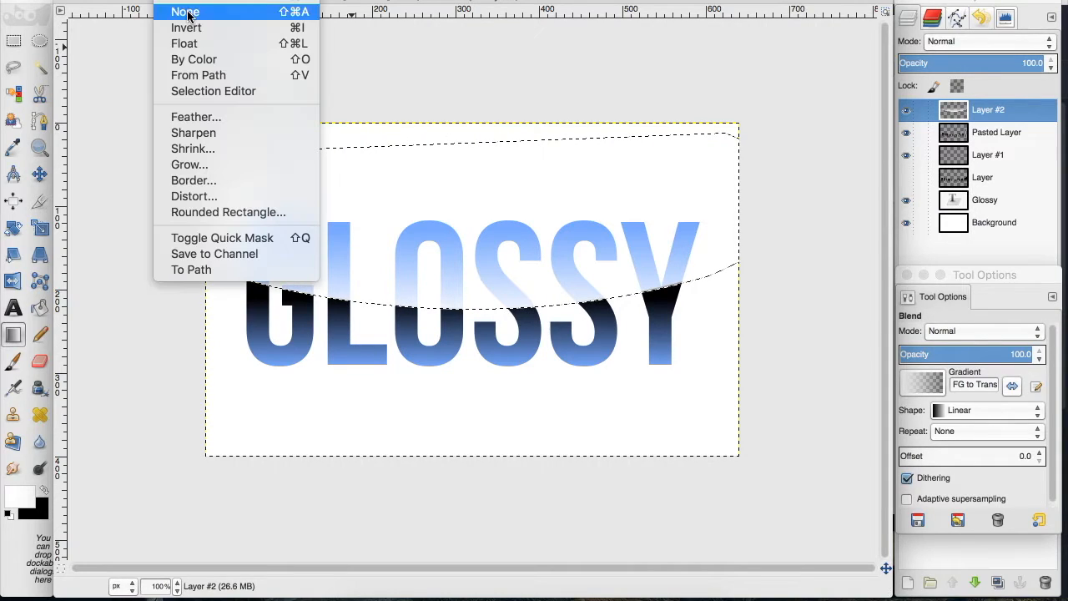
pyautogui.click(186, 12)
# - Apply the basic Blur filter to the dark gradient on Pasted Layer
pyautogui.click(992, 135)
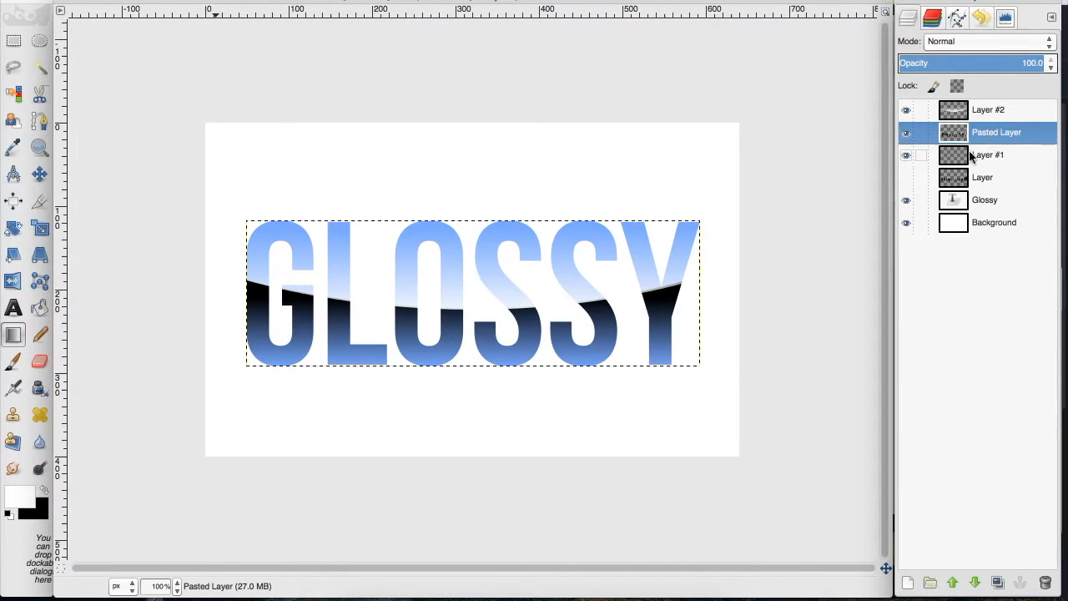
pyautogui.click(953, 179)
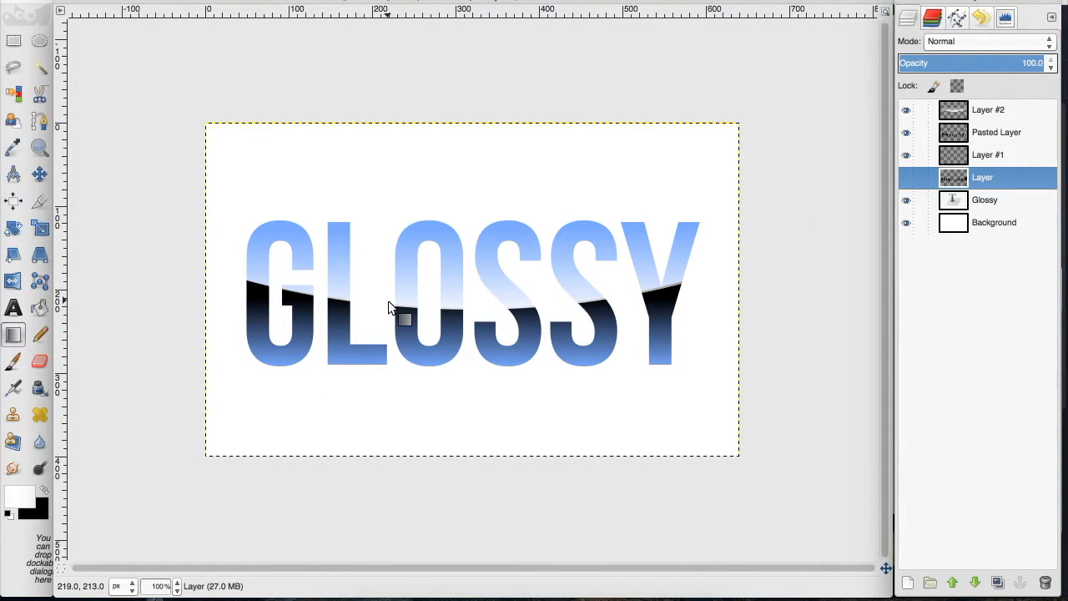
pyautogui.click(971, 134)
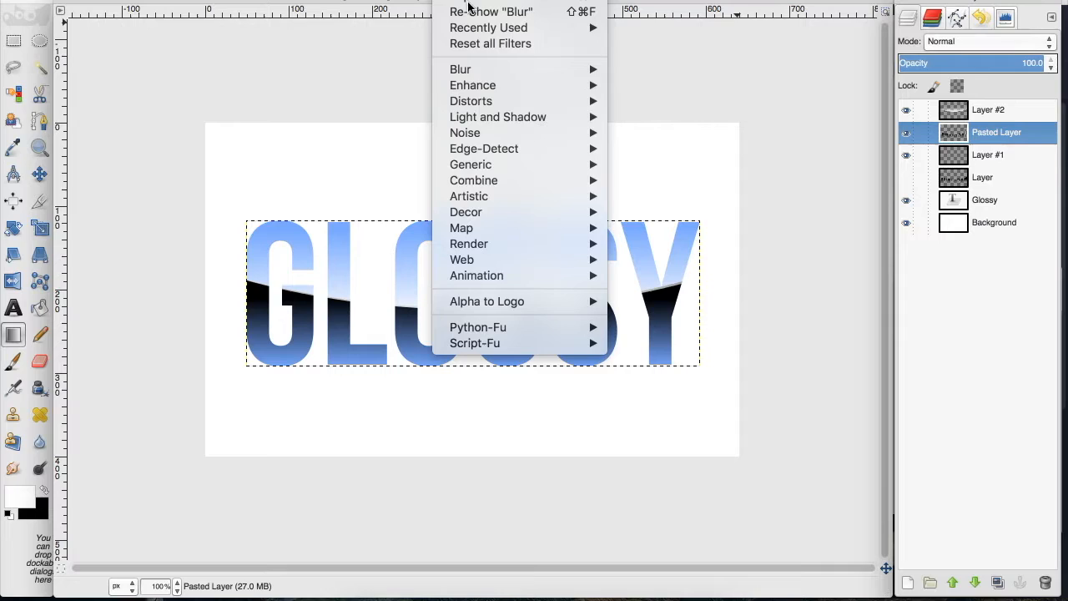
pyautogui.moveTo(469, 72)
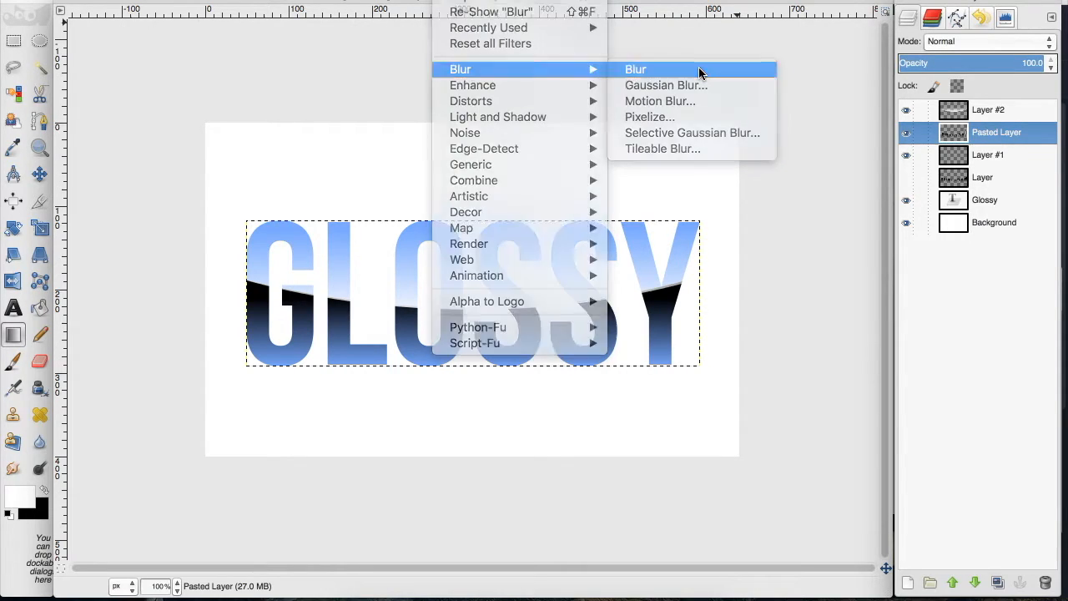
pyautogui.click(699, 72)
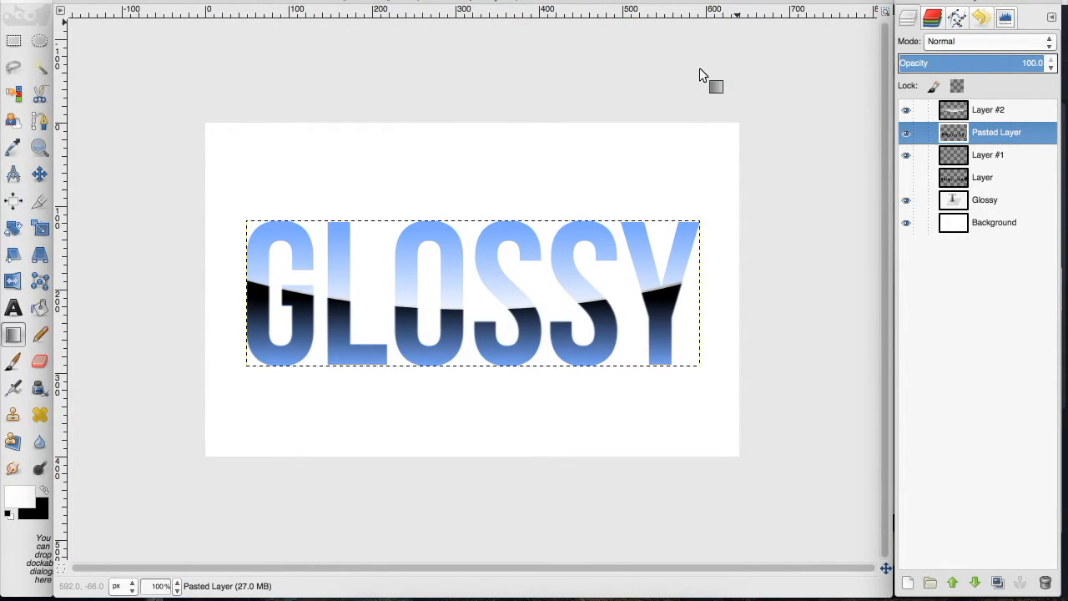
# - Apply the basic Blur filter to the white gradient on Layer #2
pyautogui.click(968, 111)
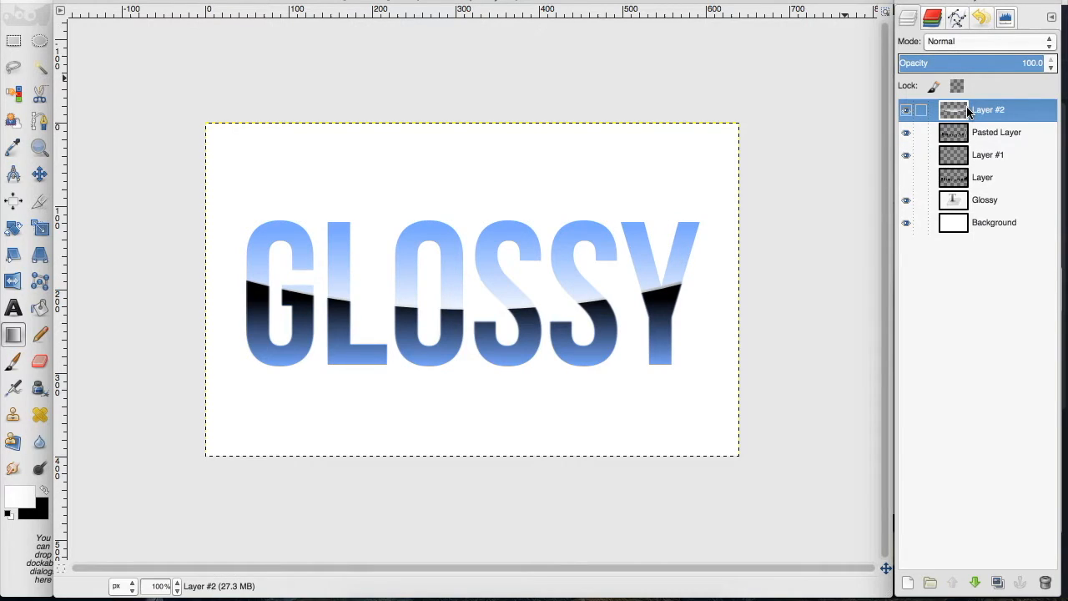
pyautogui.click(452, 0)
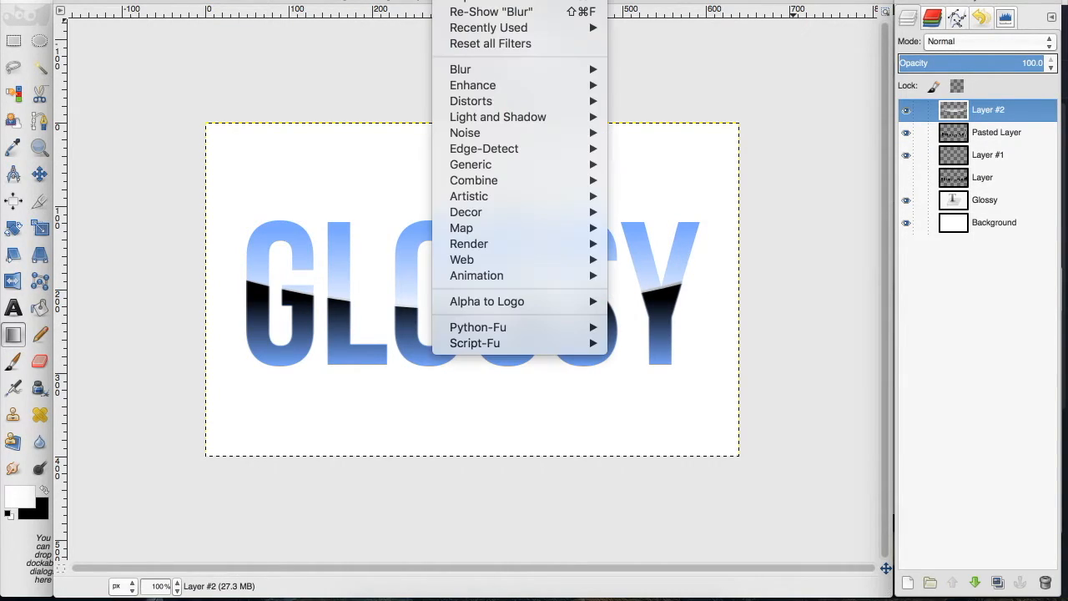
pyautogui.moveTo(496, 69)
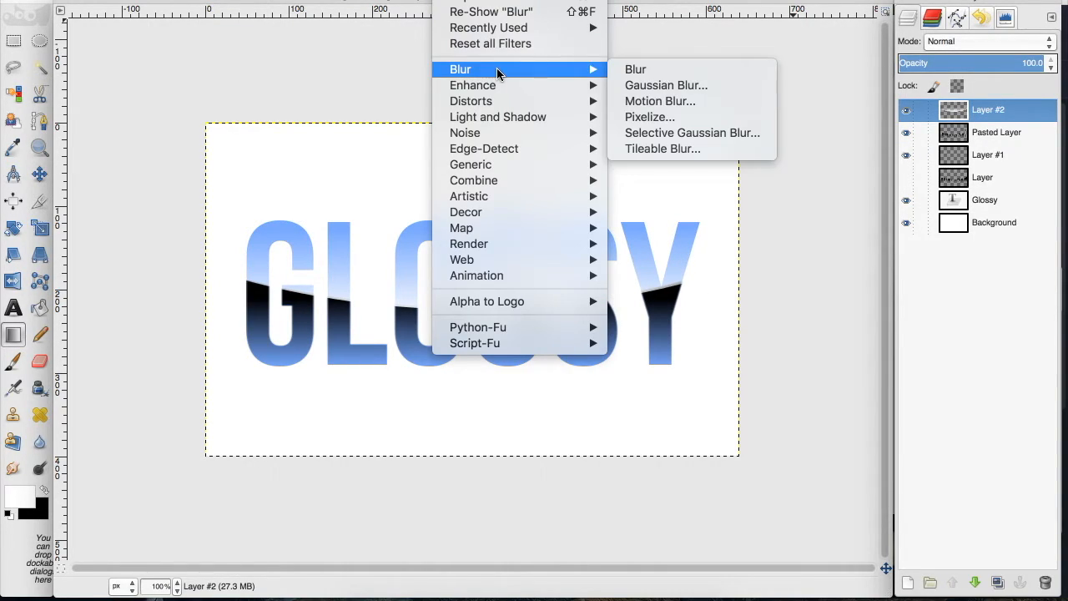
pyautogui.click(655, 71)
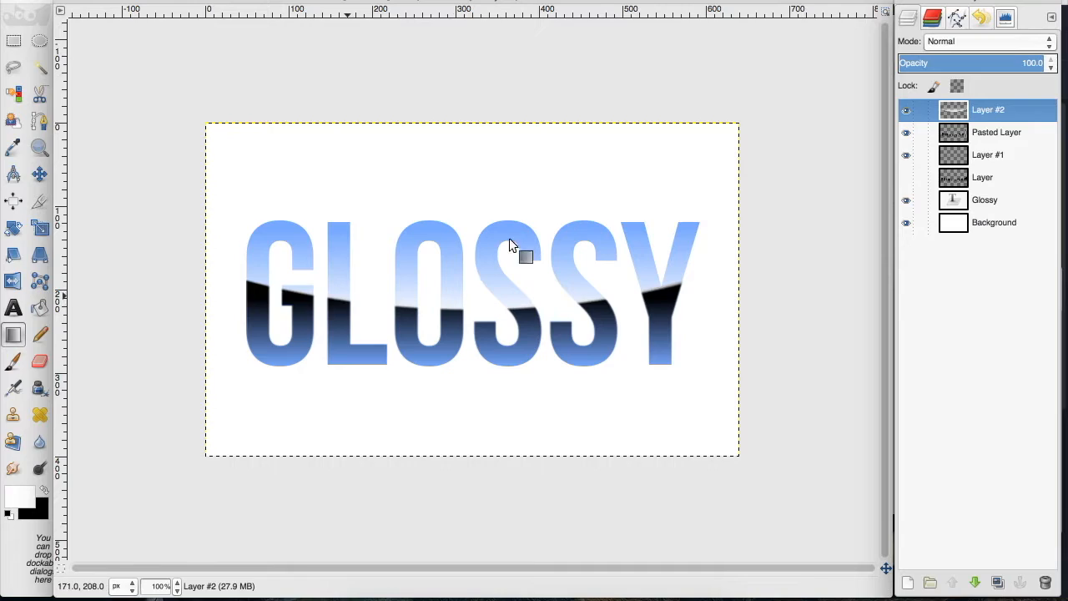
# - Select the letter shapes from the Glossy text layer's alpha and cut that area out of Pasted Layer
pyautogui.click(951, 200)
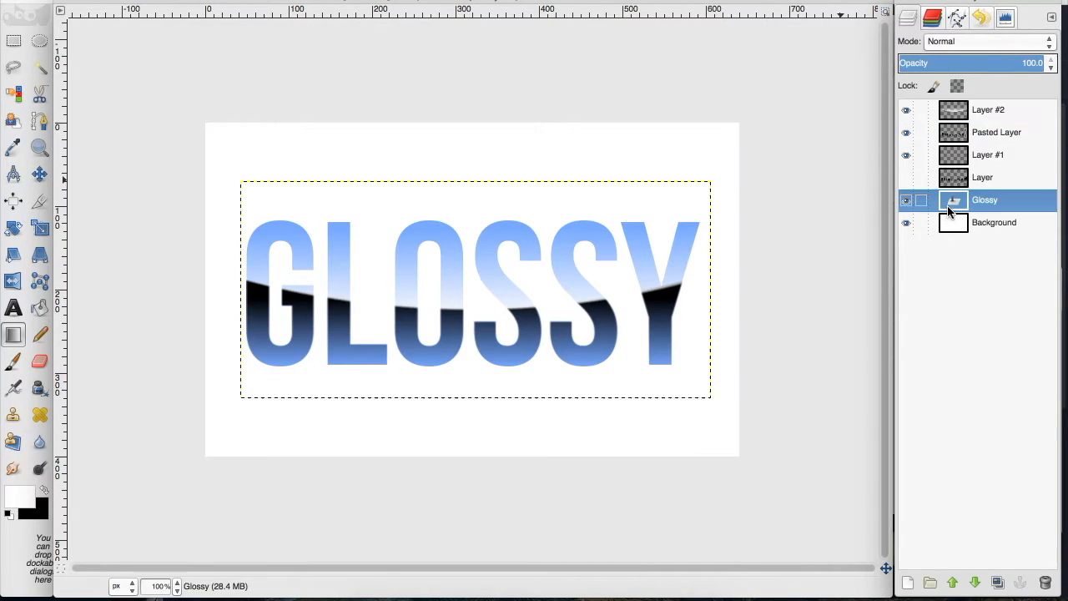
pyautogui.rightClick(947, 205)
pyautogui.click(894, 416)
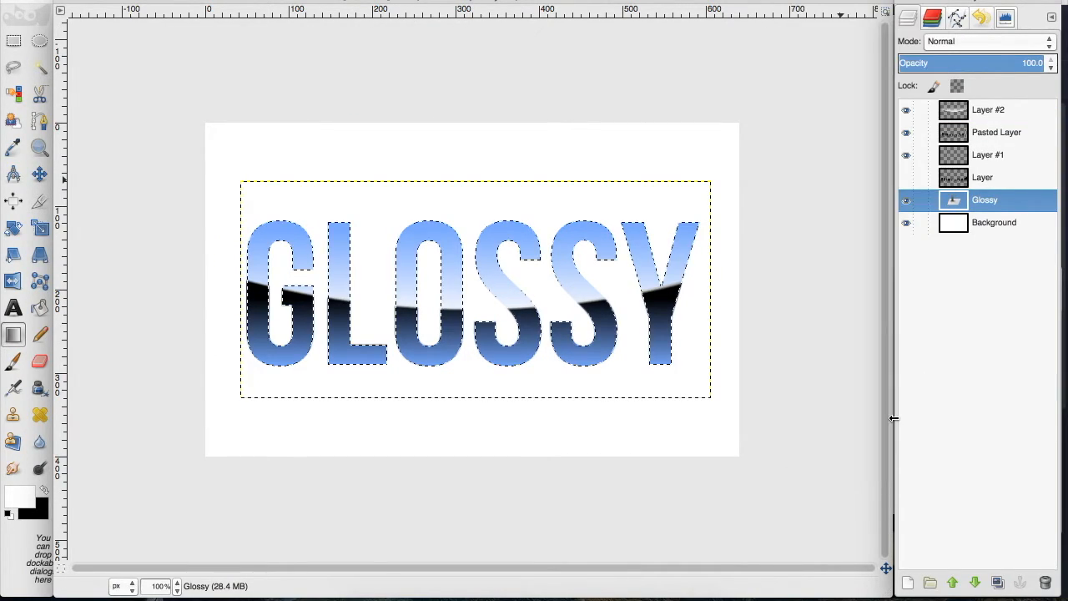
pyautogui.click(961, 136)
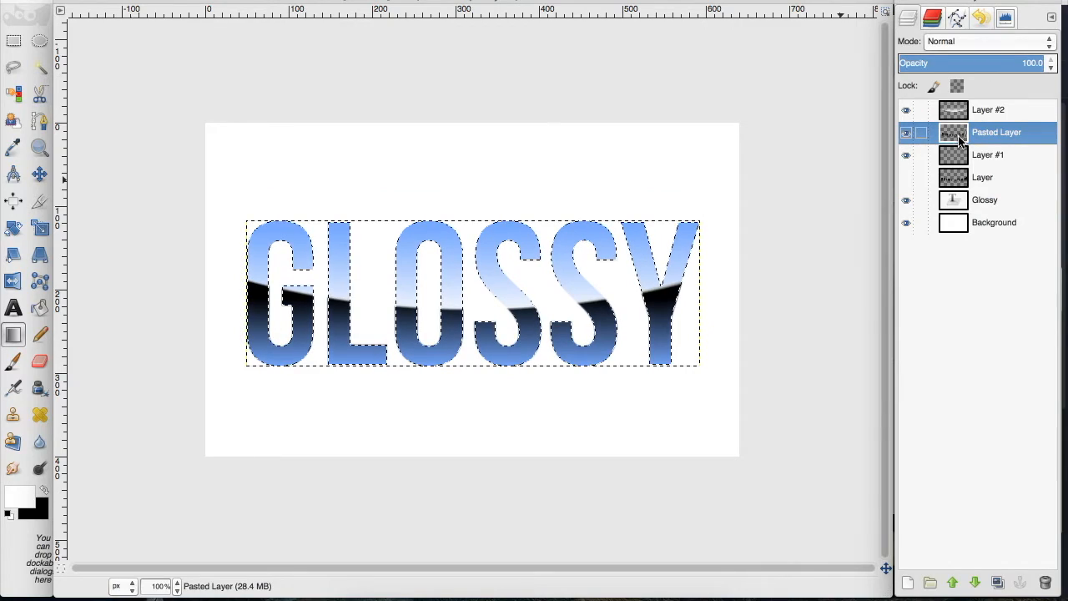
pyautogui.click(132, 2)
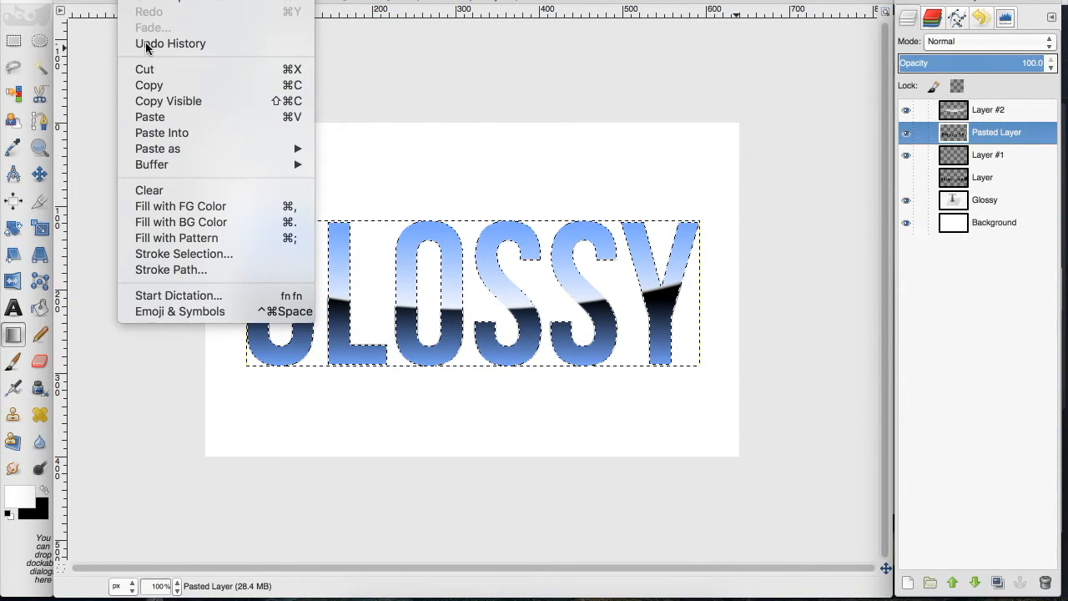
pyautogui.click(157, 69)
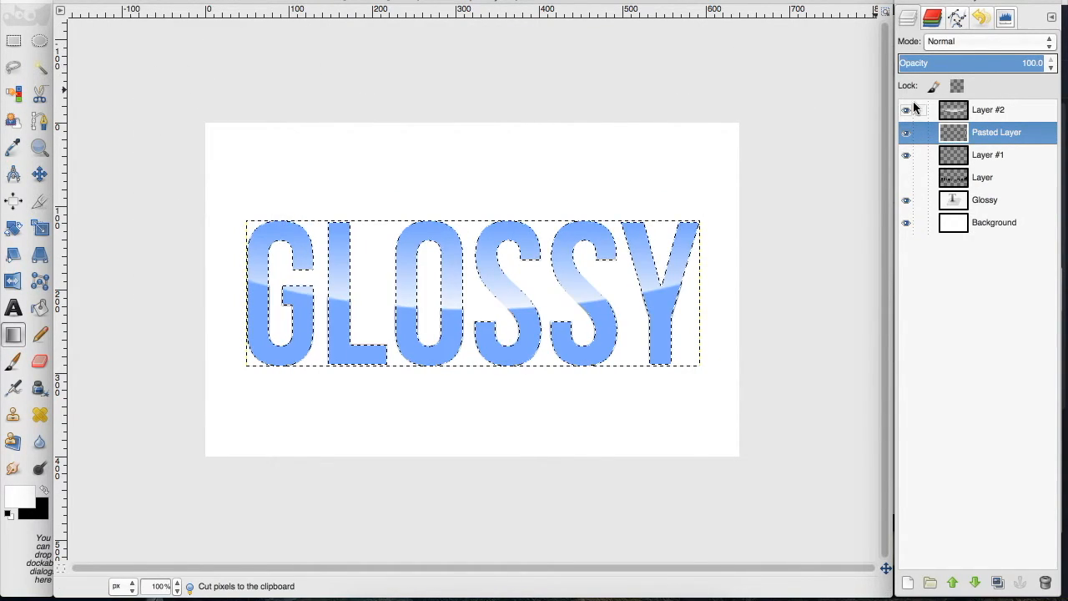
# - Hide the leftover Pasted Layer and paste the cut dark gradient as its own layer
pyautogui.click(906, 135)
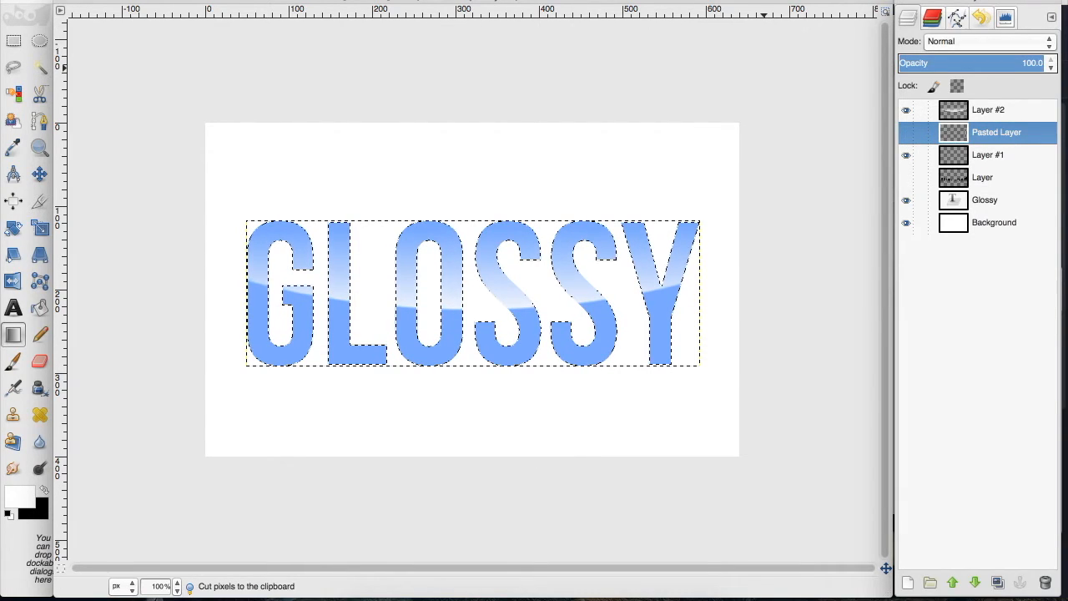
pyautogui.click(132, 2)
pyautogui.click(152, 118)
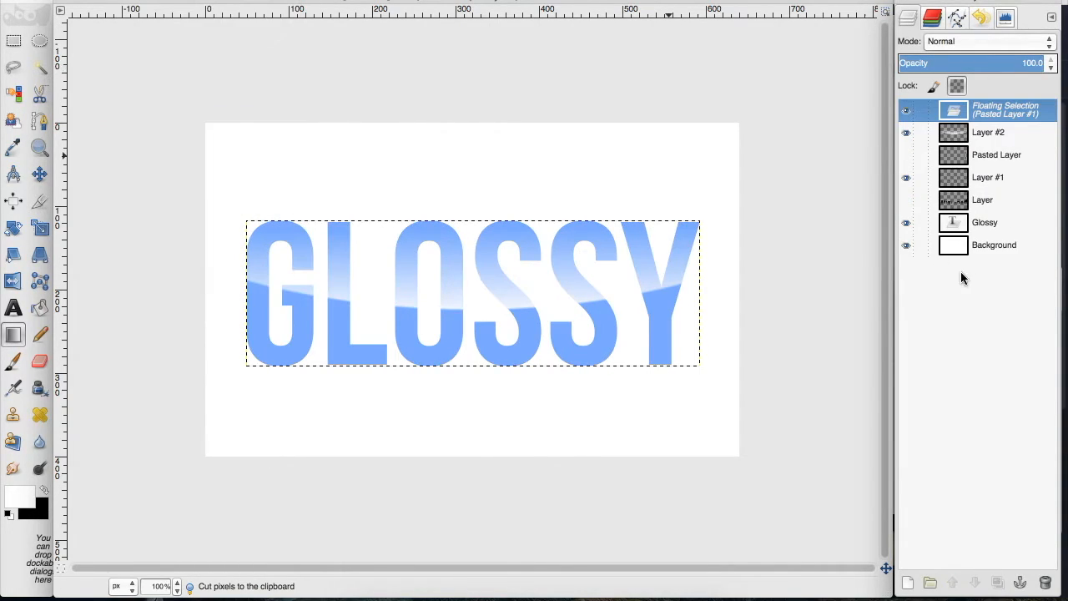
pyautogui.click(908, 583)
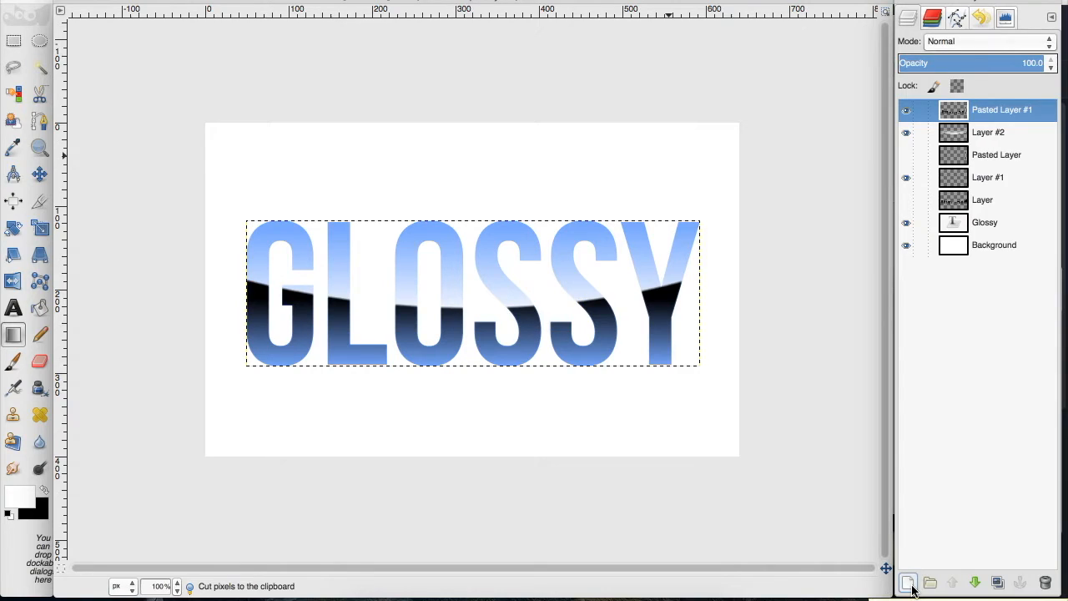
# - Select the letter shapes from the Glossy text layer's alpha again and cut the white gradient from Layer #2
pyautogui.click(976, 143)
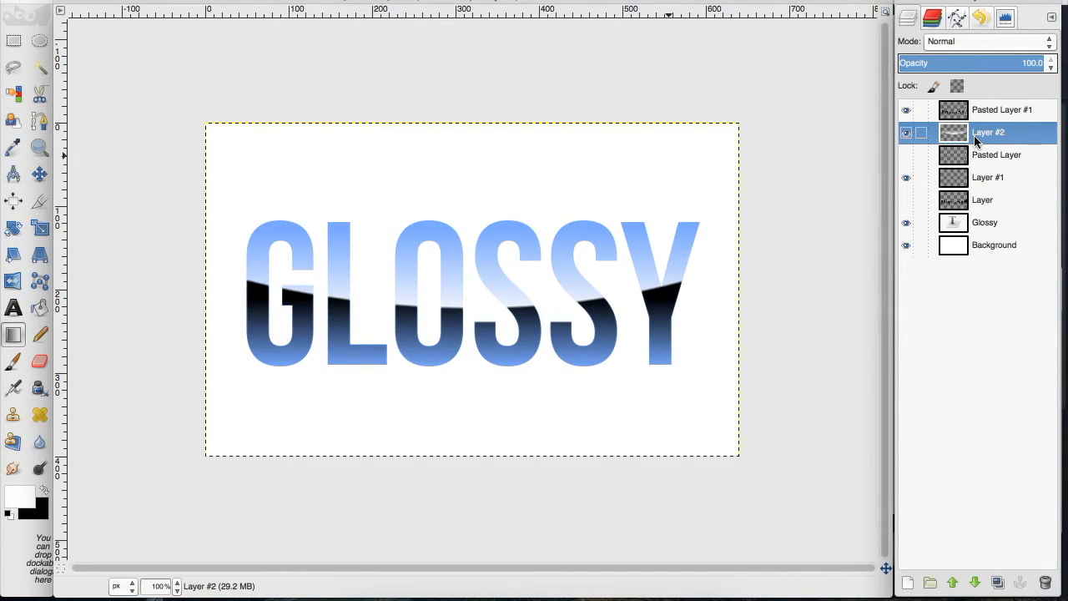
pyautogui.click(972, 222)
pyautogui.rightClick(968, 222)
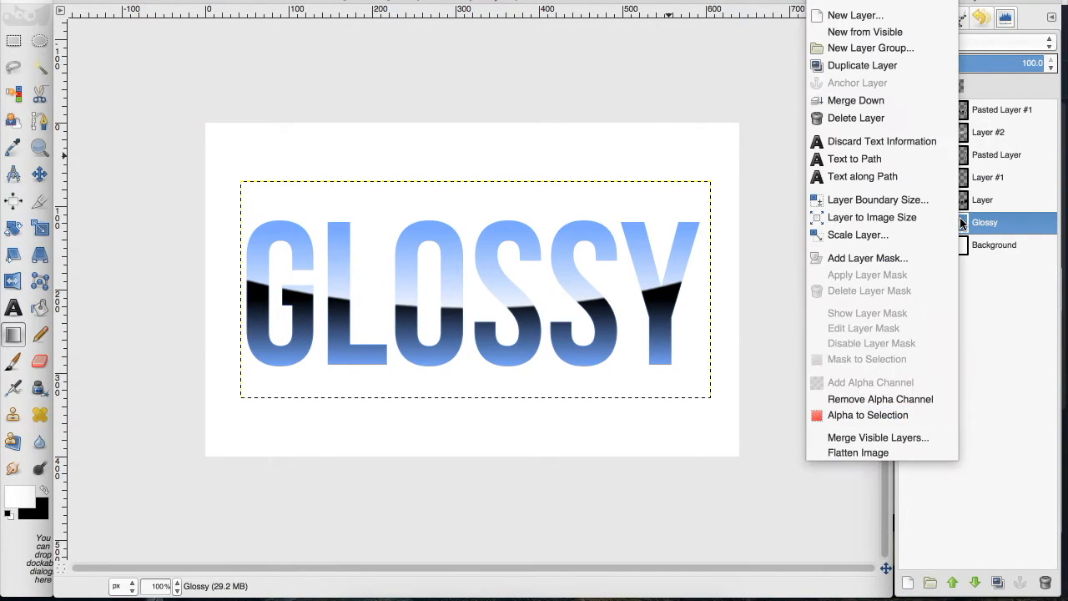
pyautogui.click(889, 414)
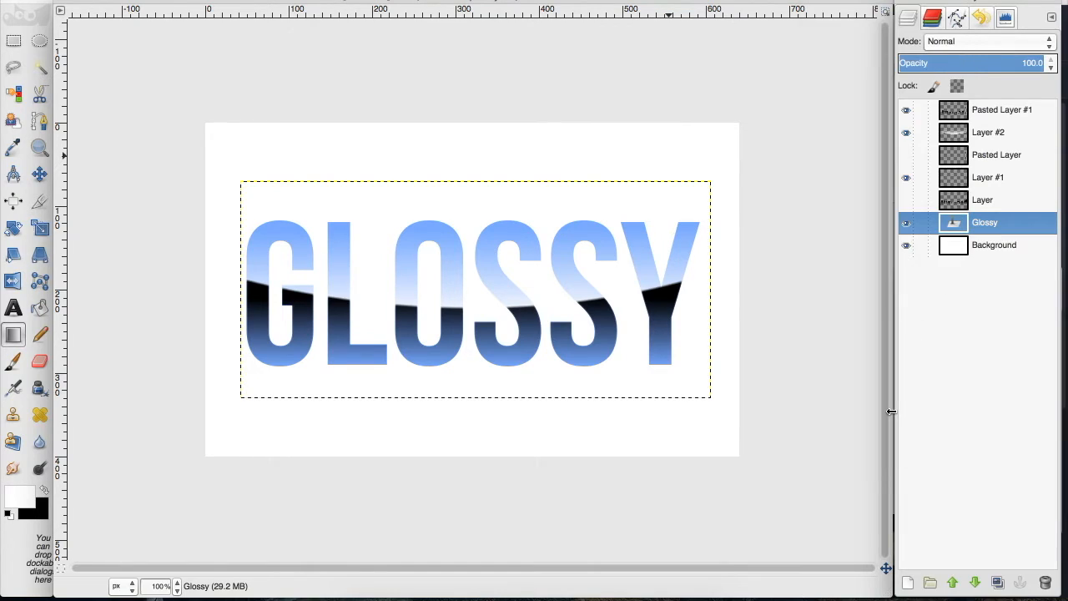
pyautogui.click(959, 134)
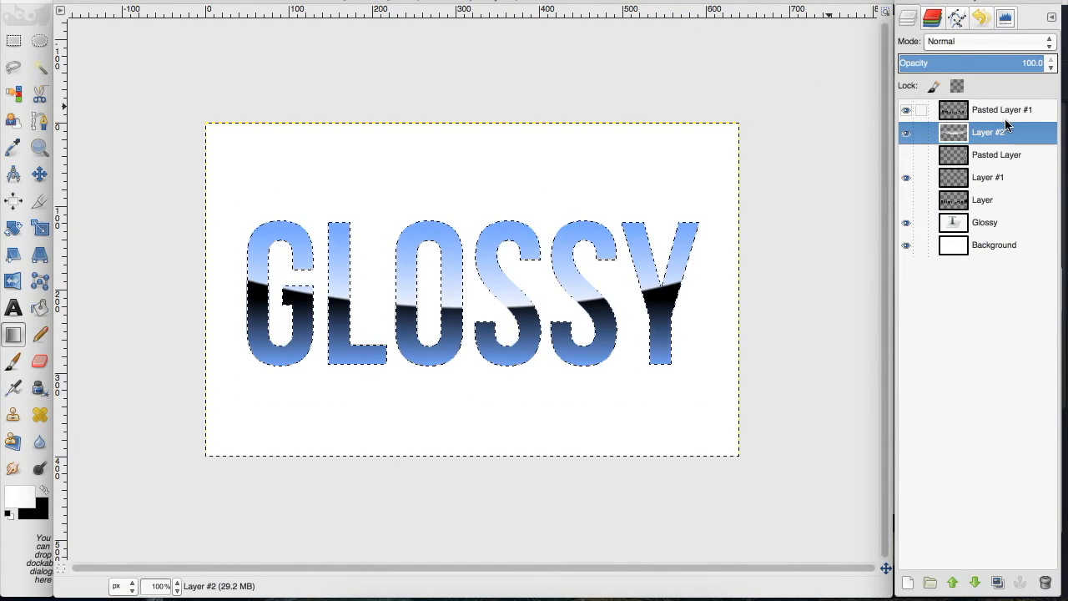
pyautogui.click(134, 0)
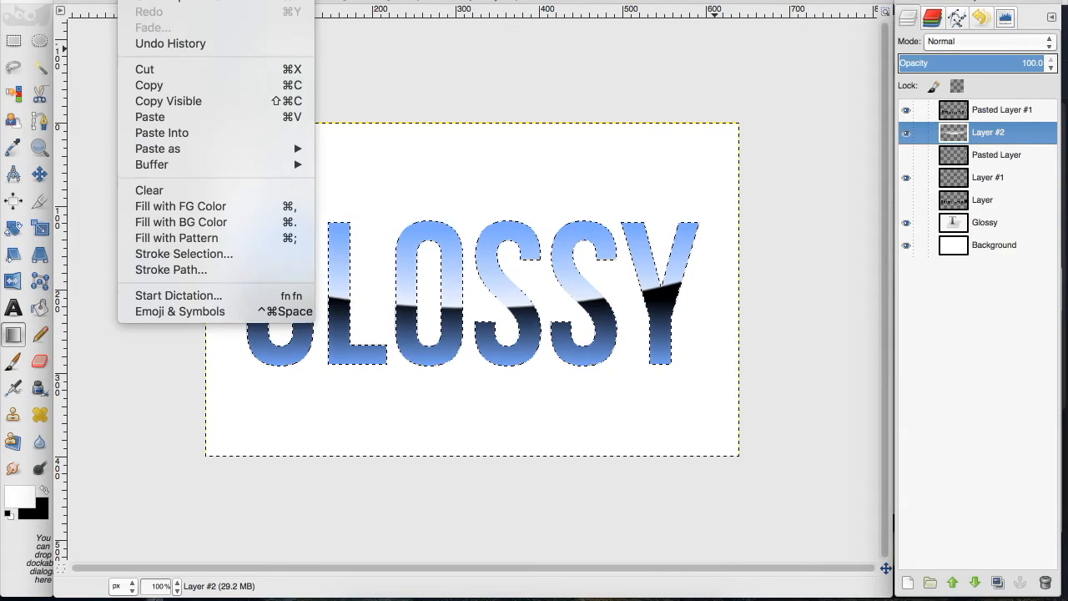
pyautogui.click(141, 78)
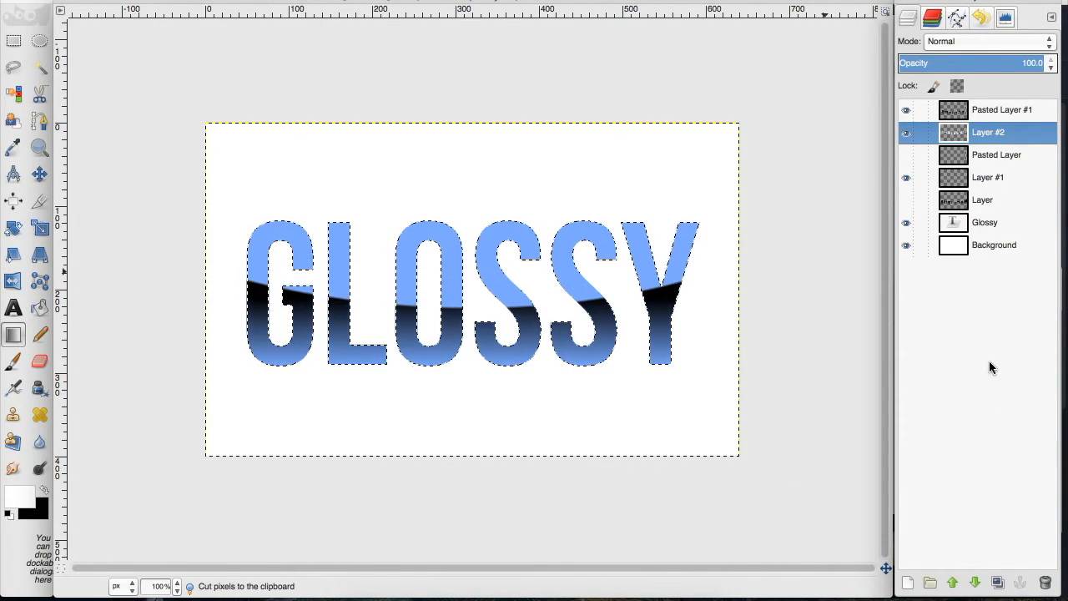
# - Hide the leftover Layer #2 and paste the cut white gradient as its own layer
pyautogui.click(905, 132)
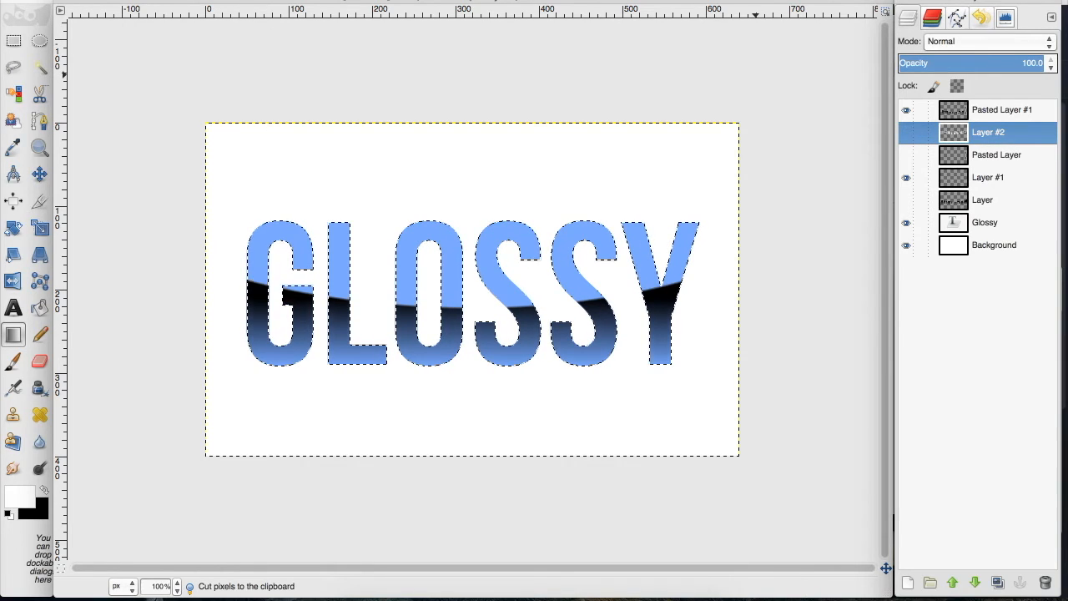
pyautogui.click(129, 1)
pyautogui.click(160, 116)
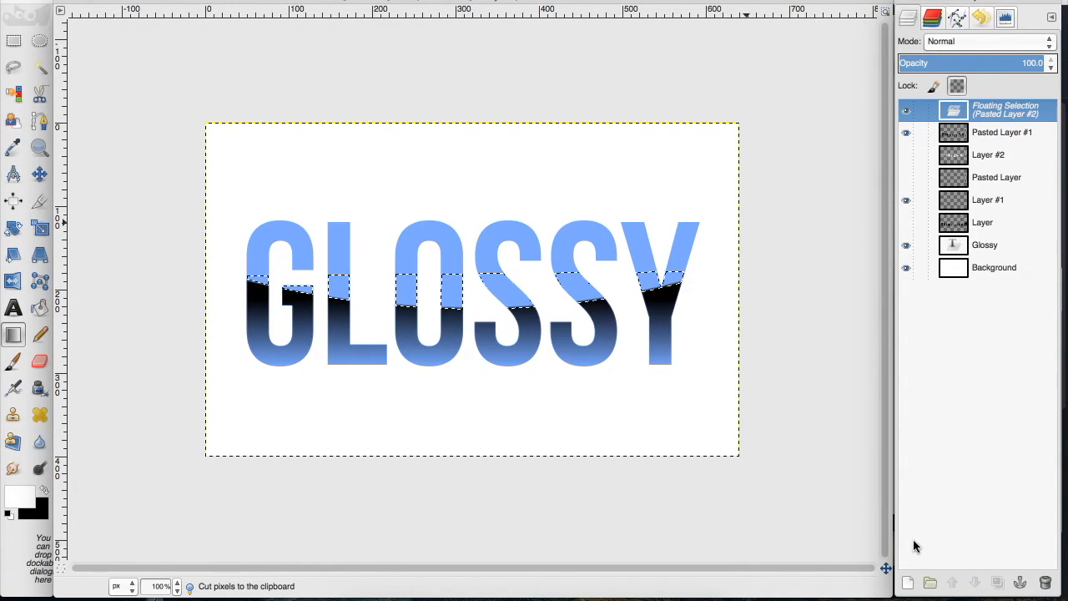
pyautogui.click(907, 582)
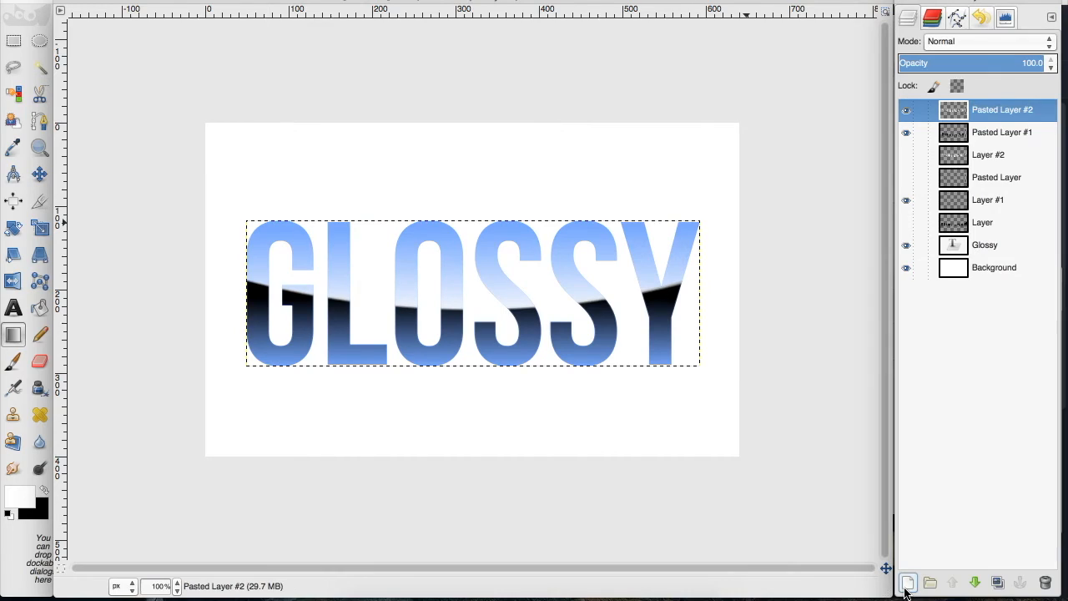
# - Set the opacity of Pasted Layer #1 to 59.7 and of Pasted Layer #2 to 75.6
pyautogui.click(967, 138)
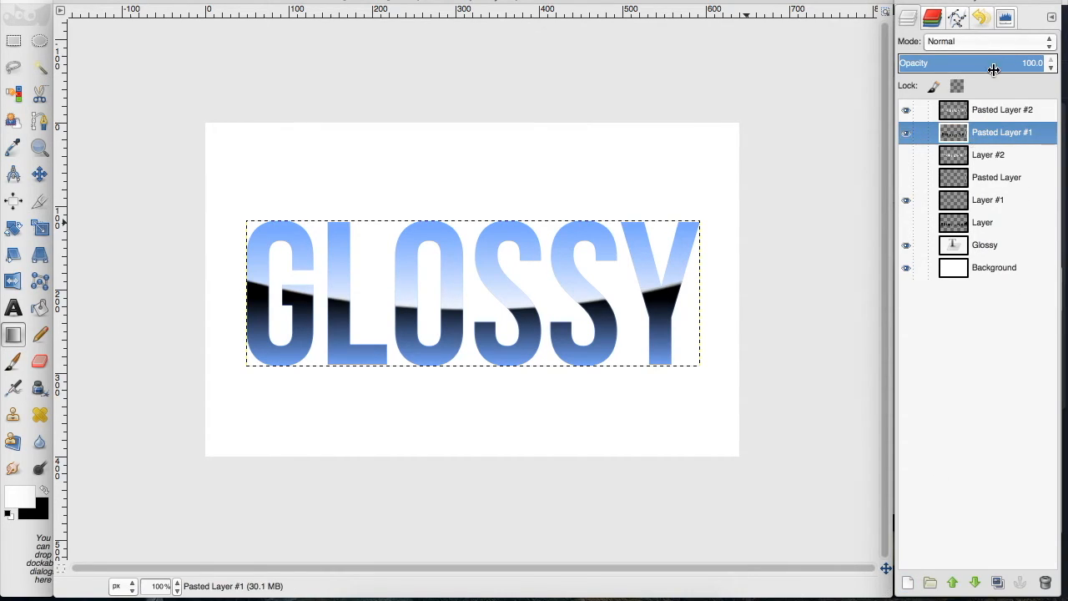
pyautogui.moveTo(1014, 56); pyautogui.dragTo(985, 56)
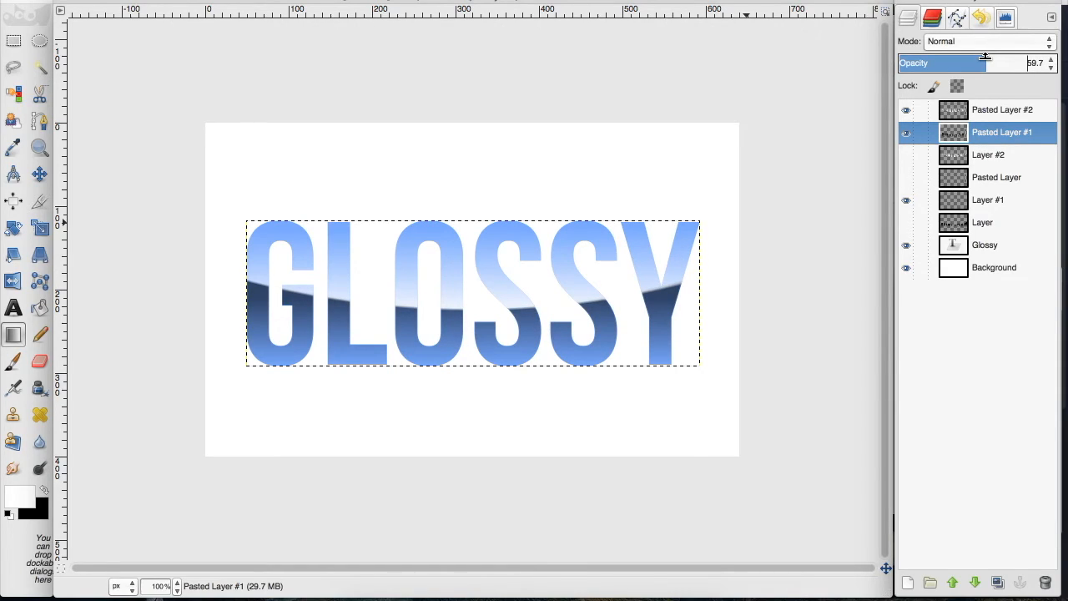
pyautogui.click(985, 110)
pyautogui.moveTo(985, 59); pyautogui.dragTo(1007, 56)
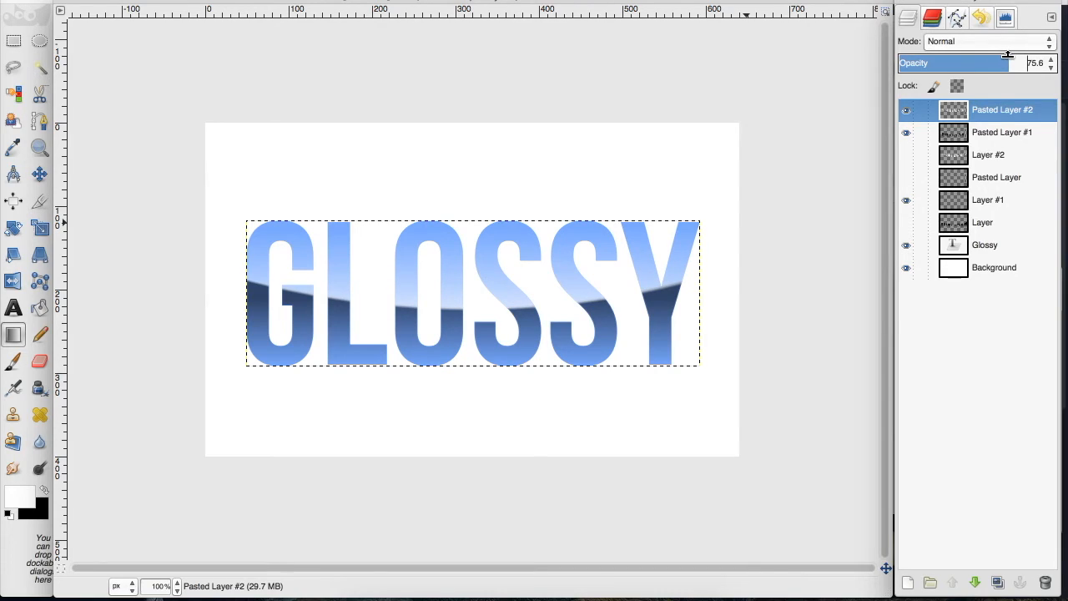
# - Reduce the opacity of Pasted Layer #1 to 43.2 and make the Background layer active
pyautogui.click(999, 132)
pyautogui.click(969, 55)
pyautogui.moveTo(969, 55); pyautogui.dragTo(961, 60)
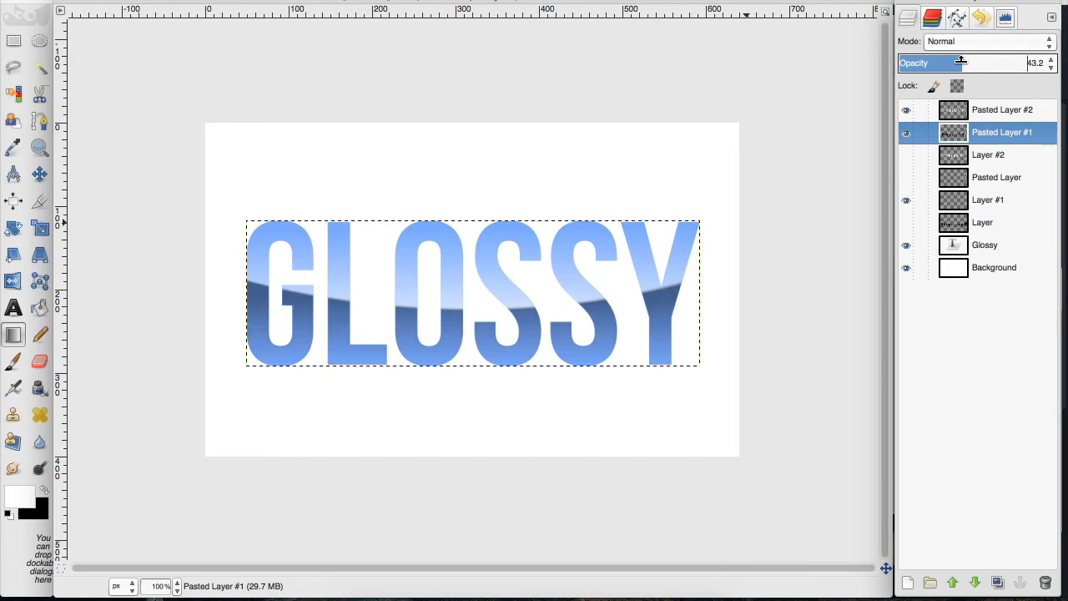
pyautogui.click(971, 114)
pyautogui.click(969, 268)
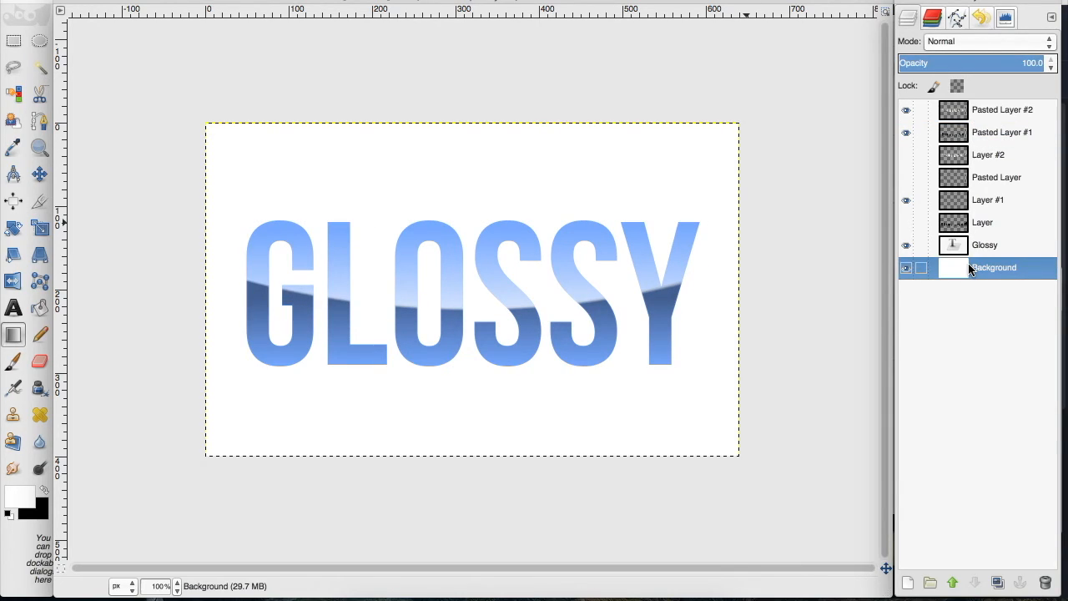